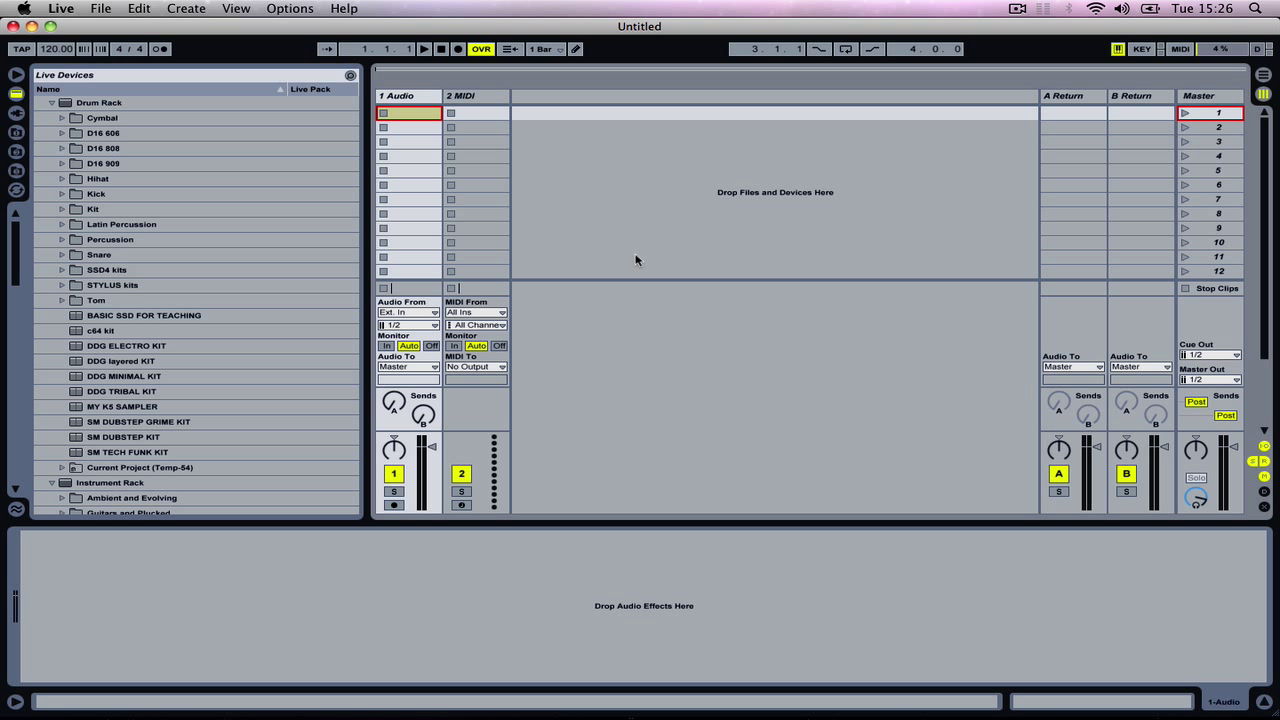
Launch Backline from the Dock alongside the open Live set
{"action": "mouse_move", "coordinate": [457, 712]}
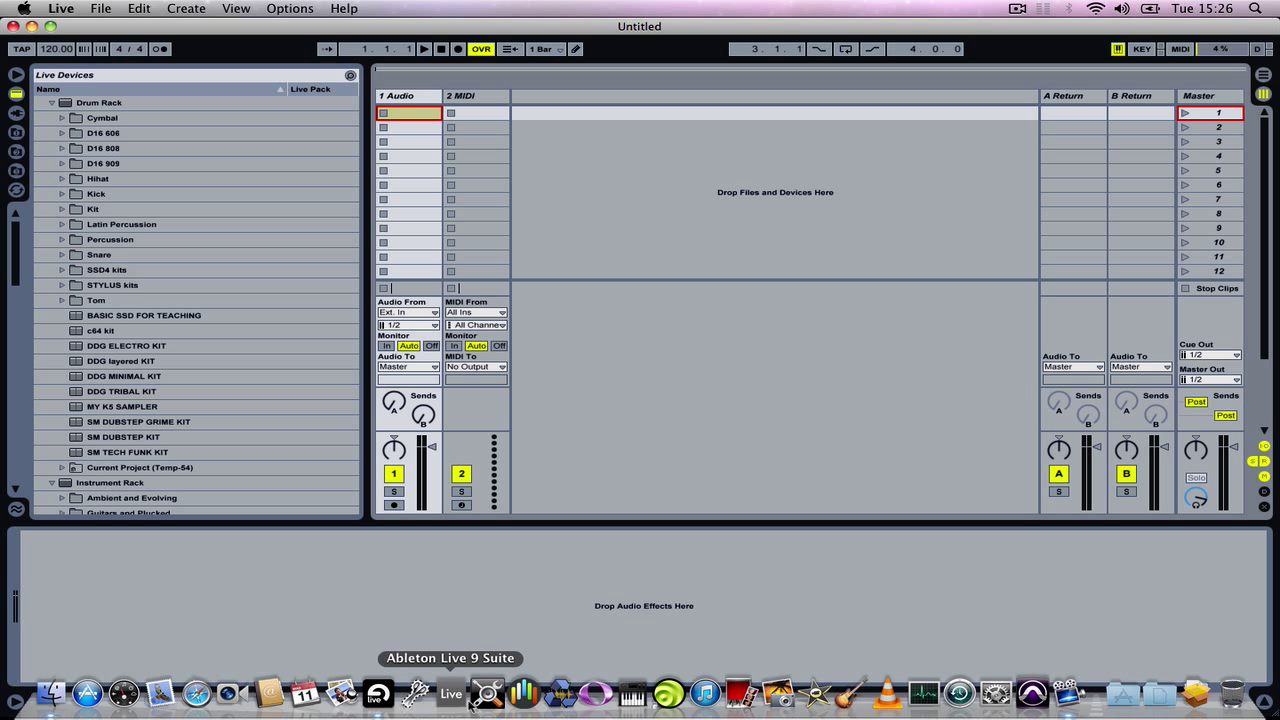
{"action": "left_click", "coordinate": [476, 705]}
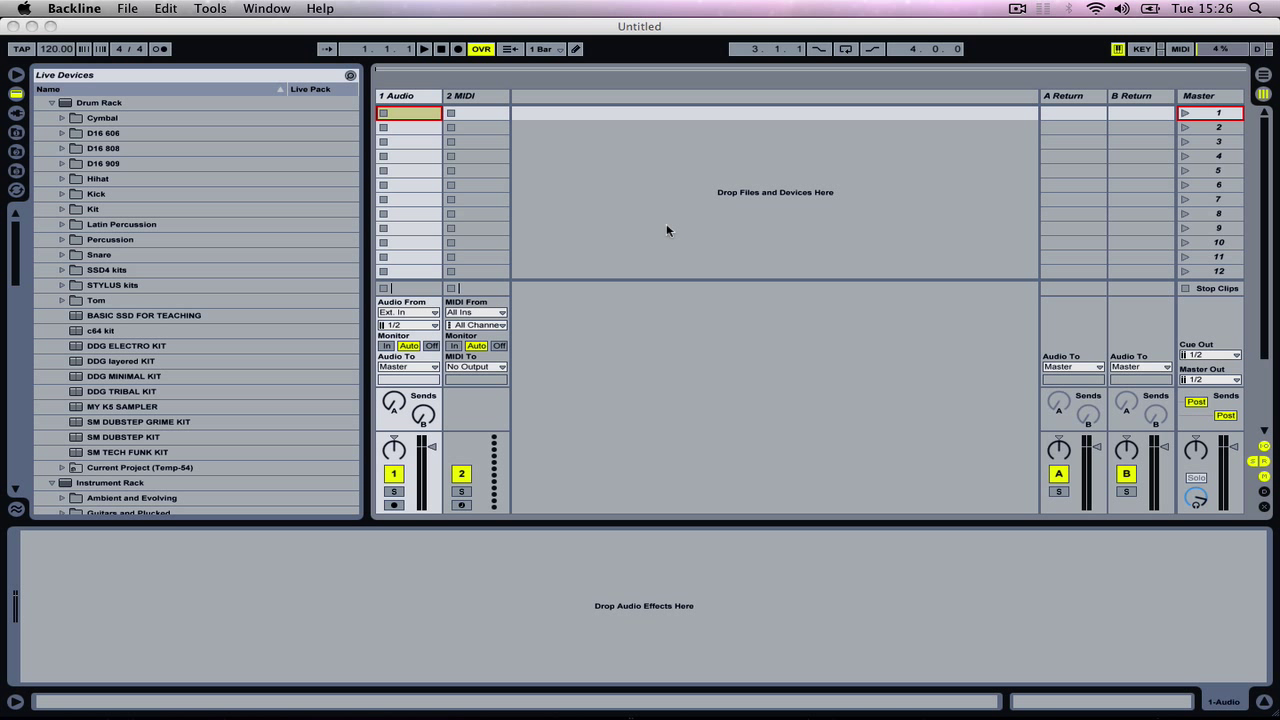
Open Backline's MIDI Time Code Generator (0:00:01:00, 30 fps) from the Tools menu
{"action": "left_click", "coordinate": [211, 9]}
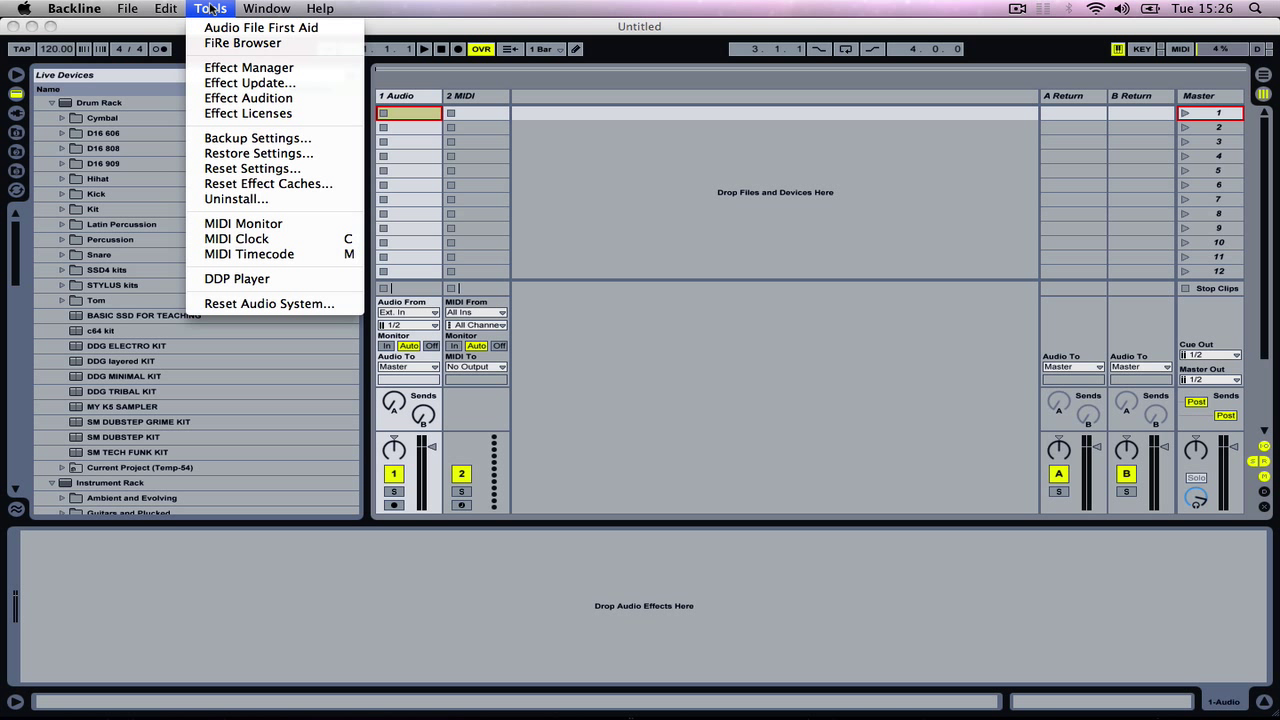
{"action": "left_click", "coordinate": [250, 255]}
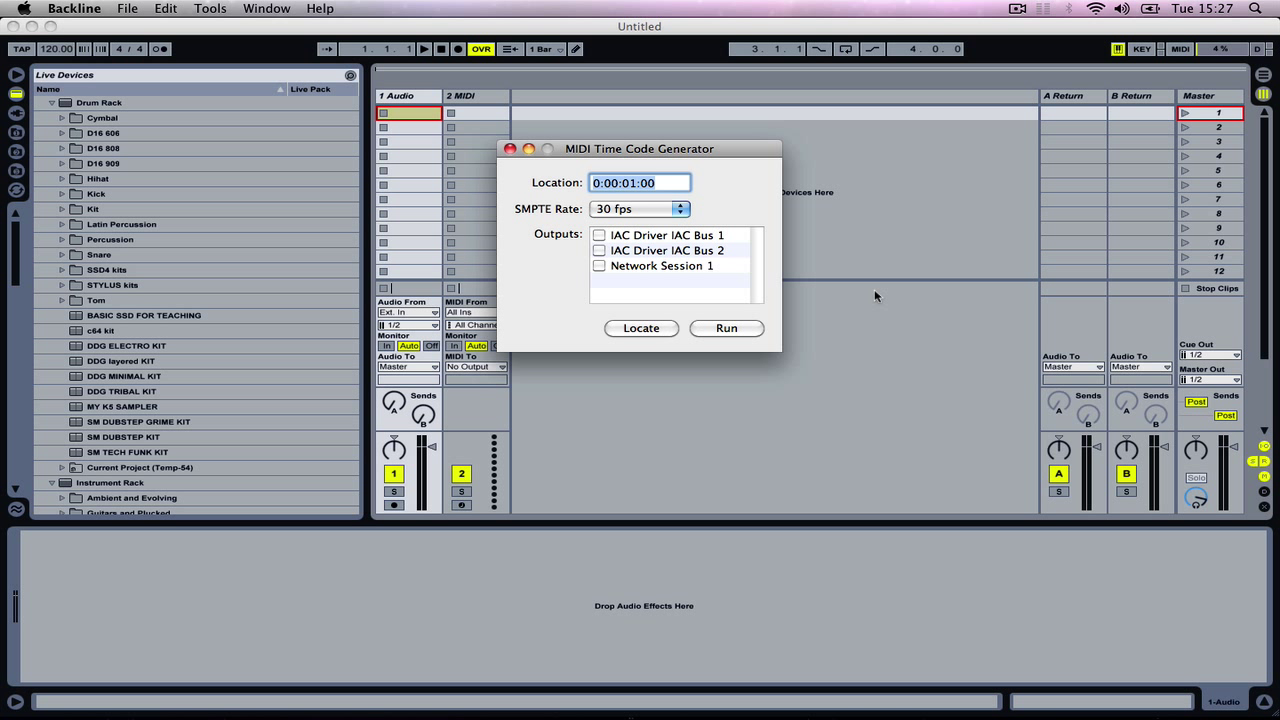
Switch to Finder and browse a new window to Applications > Utilities
{"action": "key", "text": "super+Tab"}
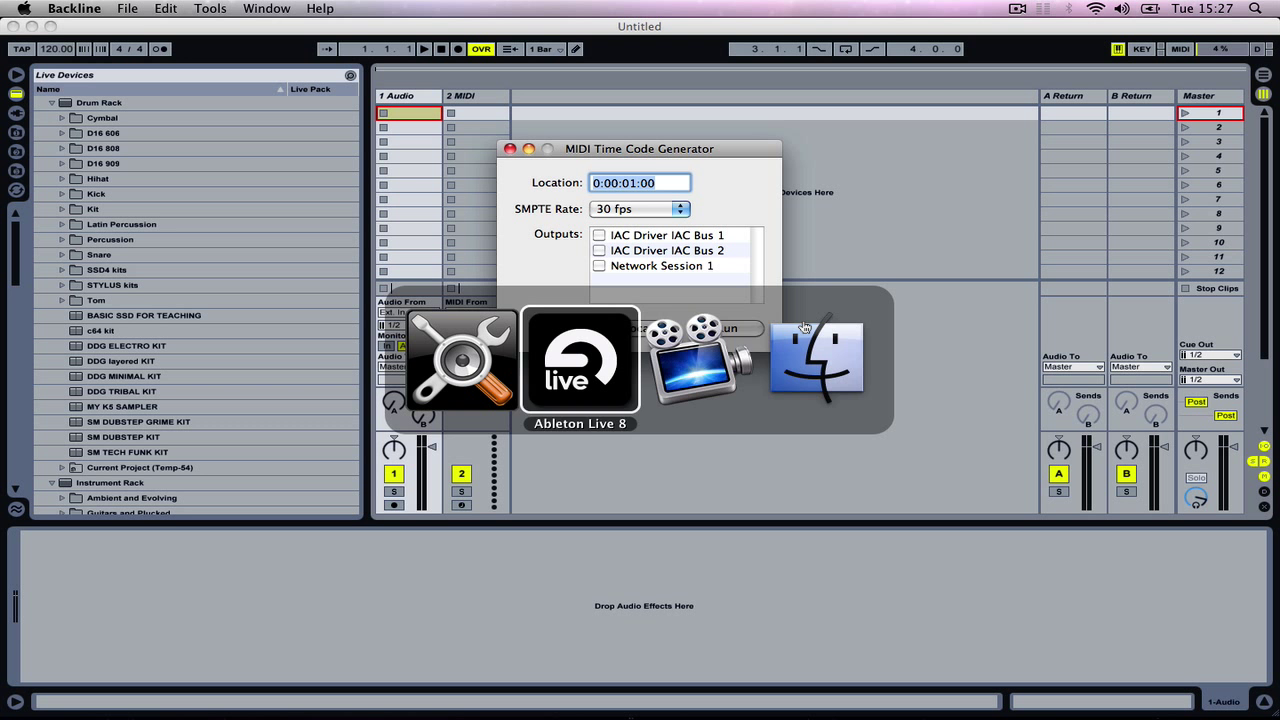
{"action": "left_click", "coordinate": [805, 327]}
{"action": "key", "text": "super+n"}
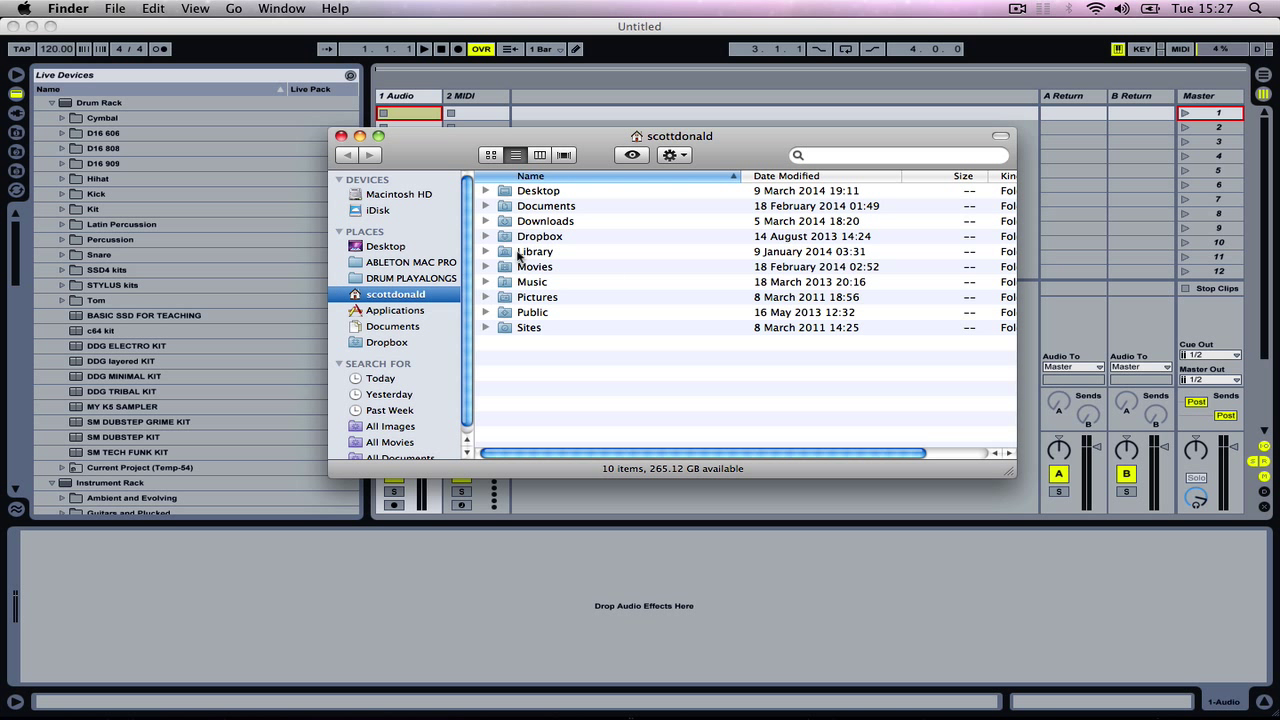
{"action": "left_click", "coordinate": [400, 311]}
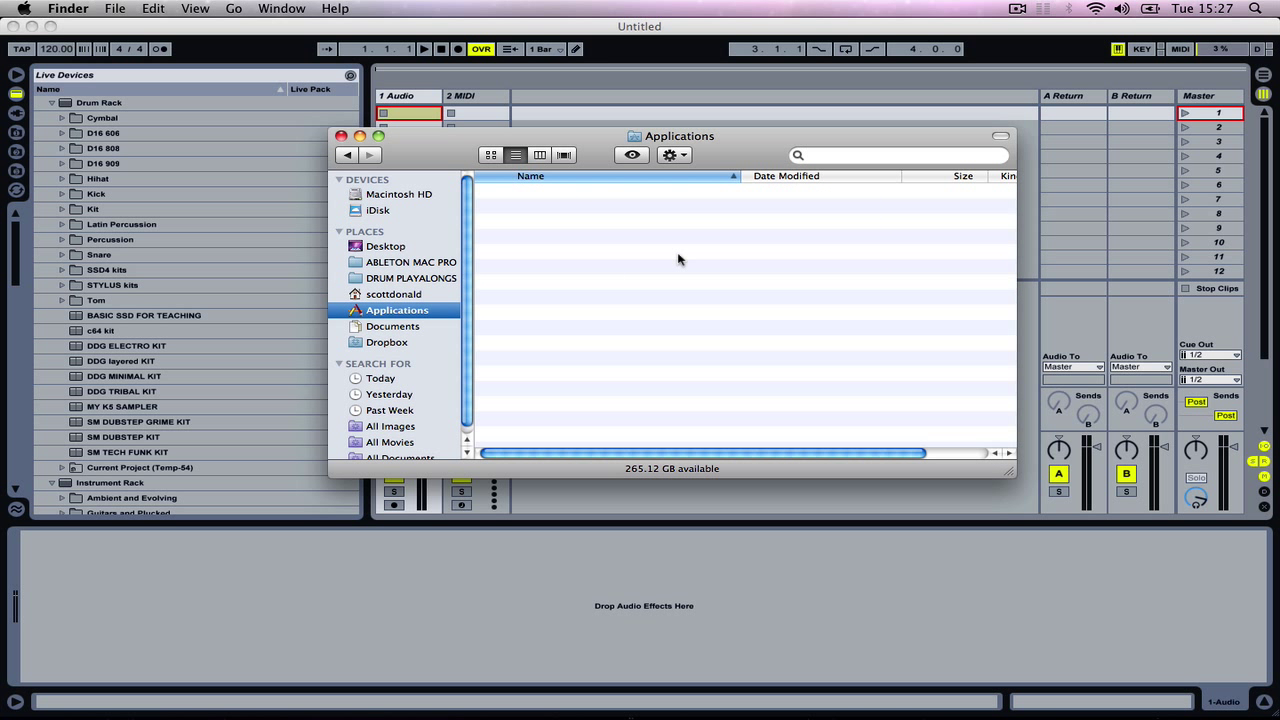
{"action": "scroll", "coordinate": [614, 255], "scroll_direction": "down", "scroll_amount": 15}
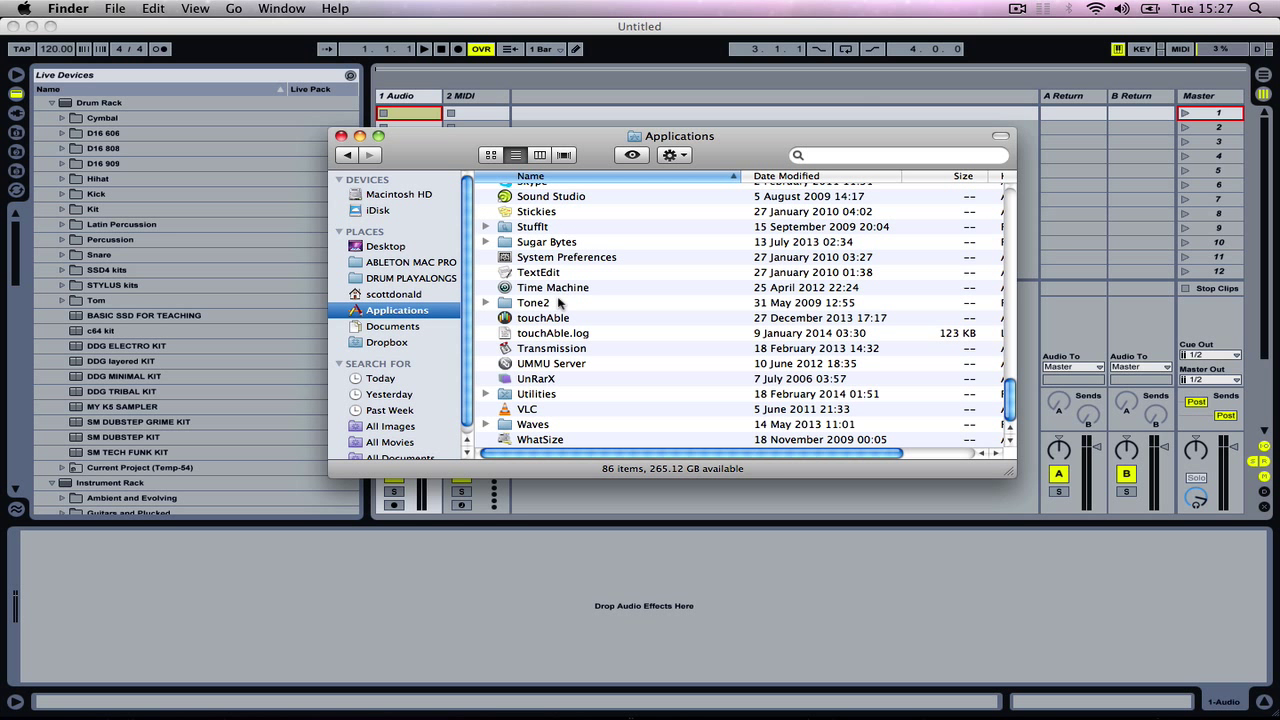
{"action": "double_click", "coordinate": [530, 395]}
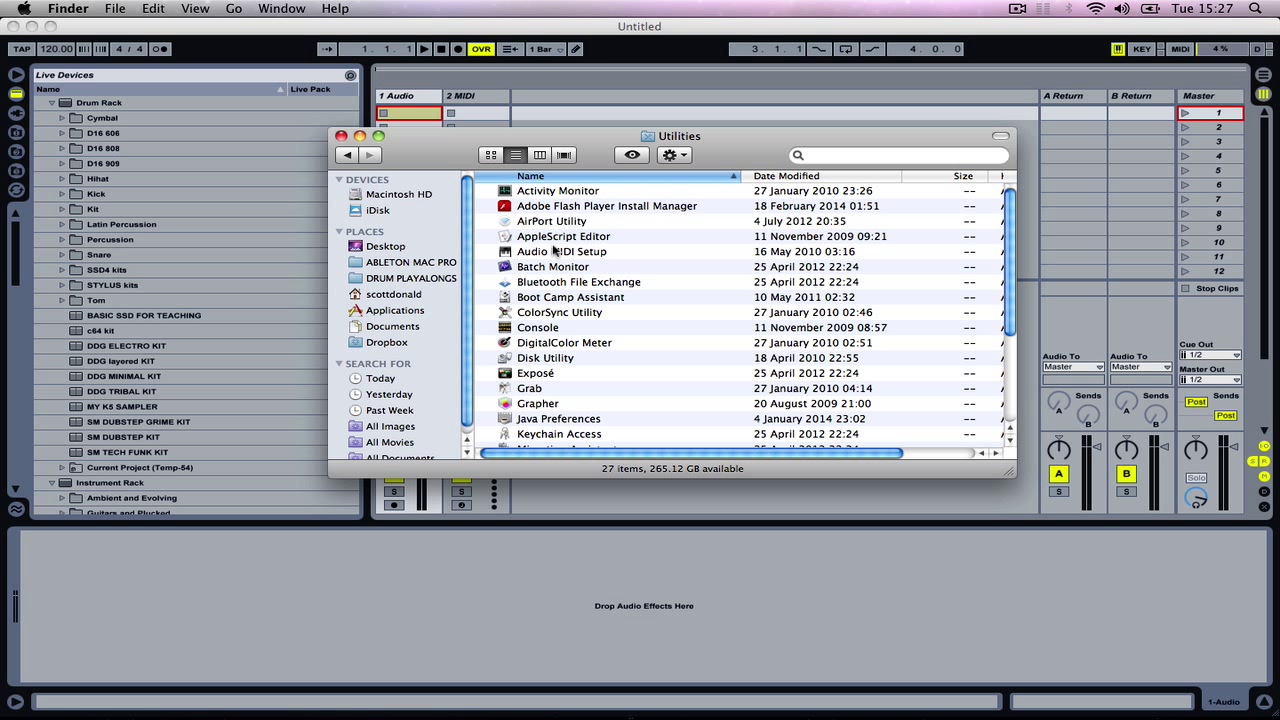
{"action": "mouse_move", "coordinate": [665, 702]}
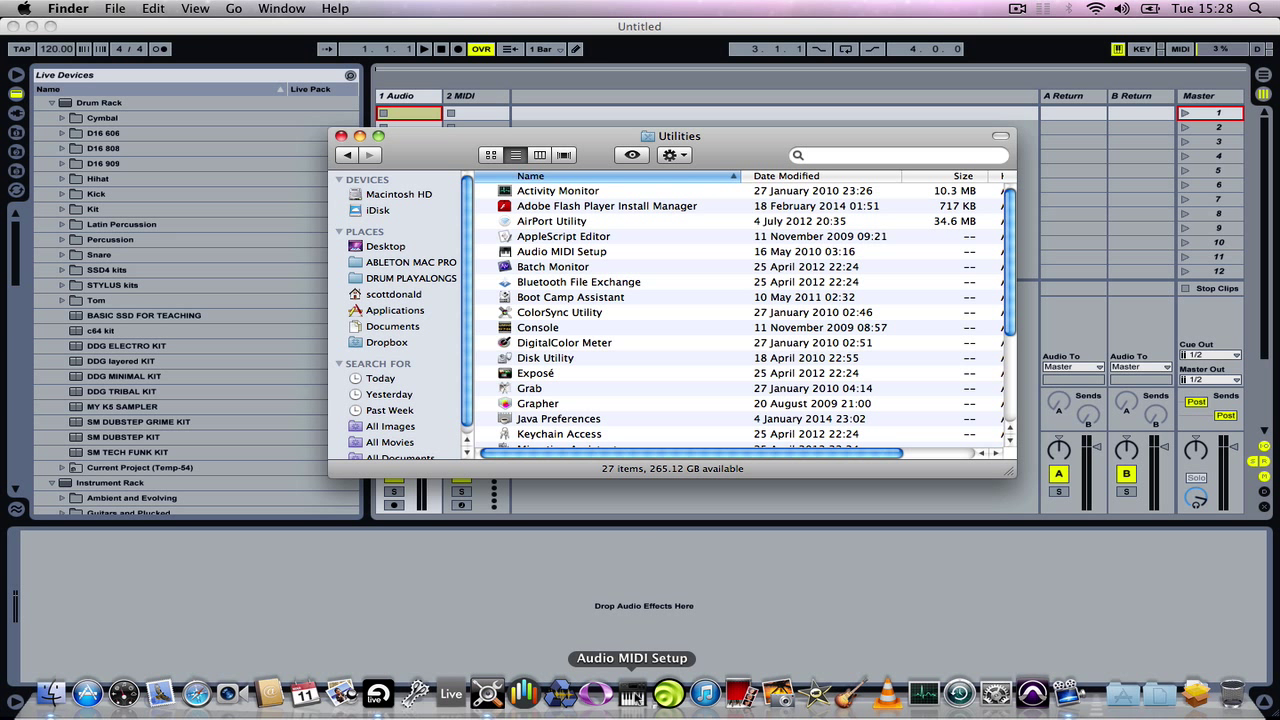
Close the Utilities window and launch Audio MIDI Setup
{"action": "left_click", "coordinate": [640, 343]}
{"action": "key", "text": "cmd+w"}
{"action": "left_click", "coordinate": [633, 696]}
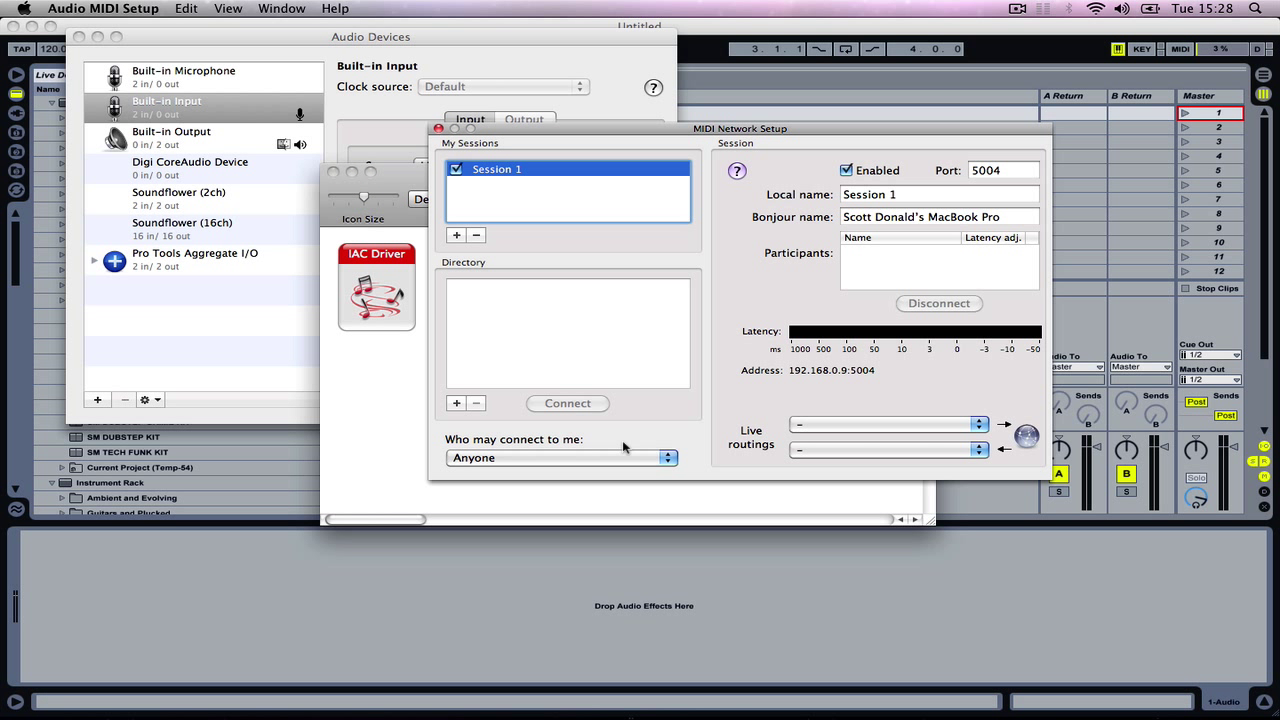
Hide the MIDI windows, move Audio Devices aside, then show the MIDI Studio overview
{"action": "left_click", "coordinate": [279, 8]}
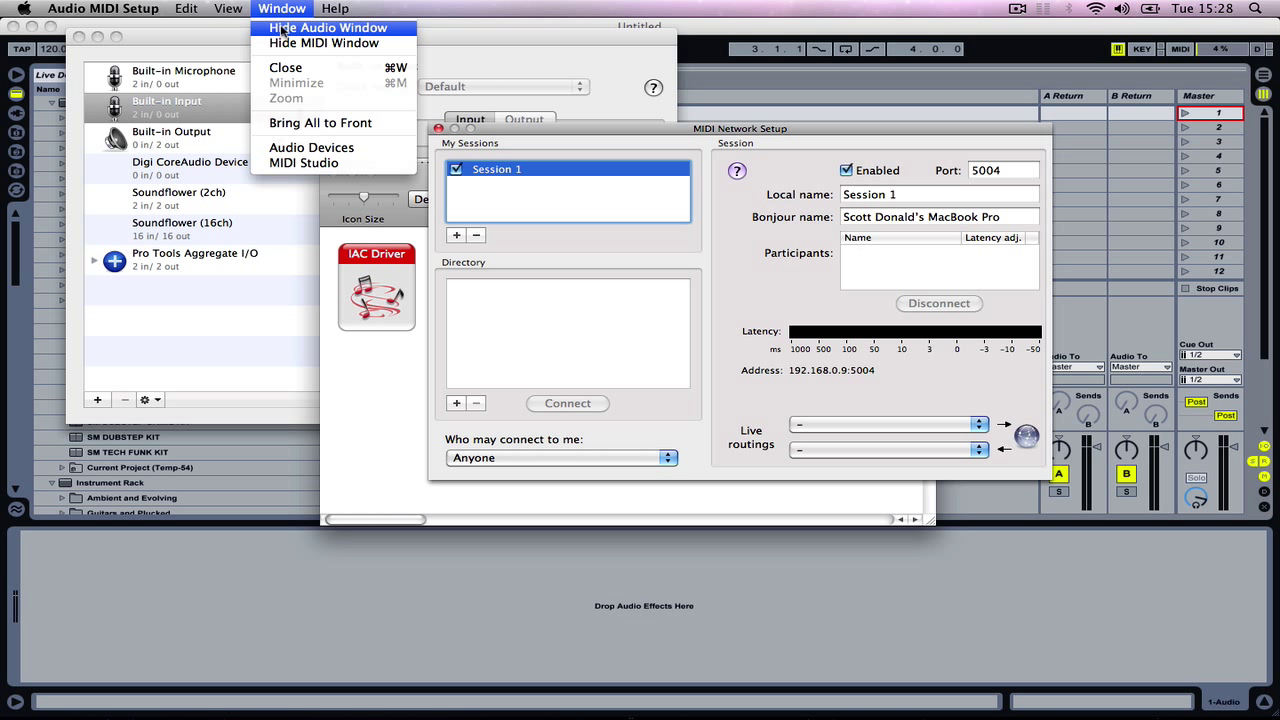
{"action": "left_click", "coordinate": [281, 43]}
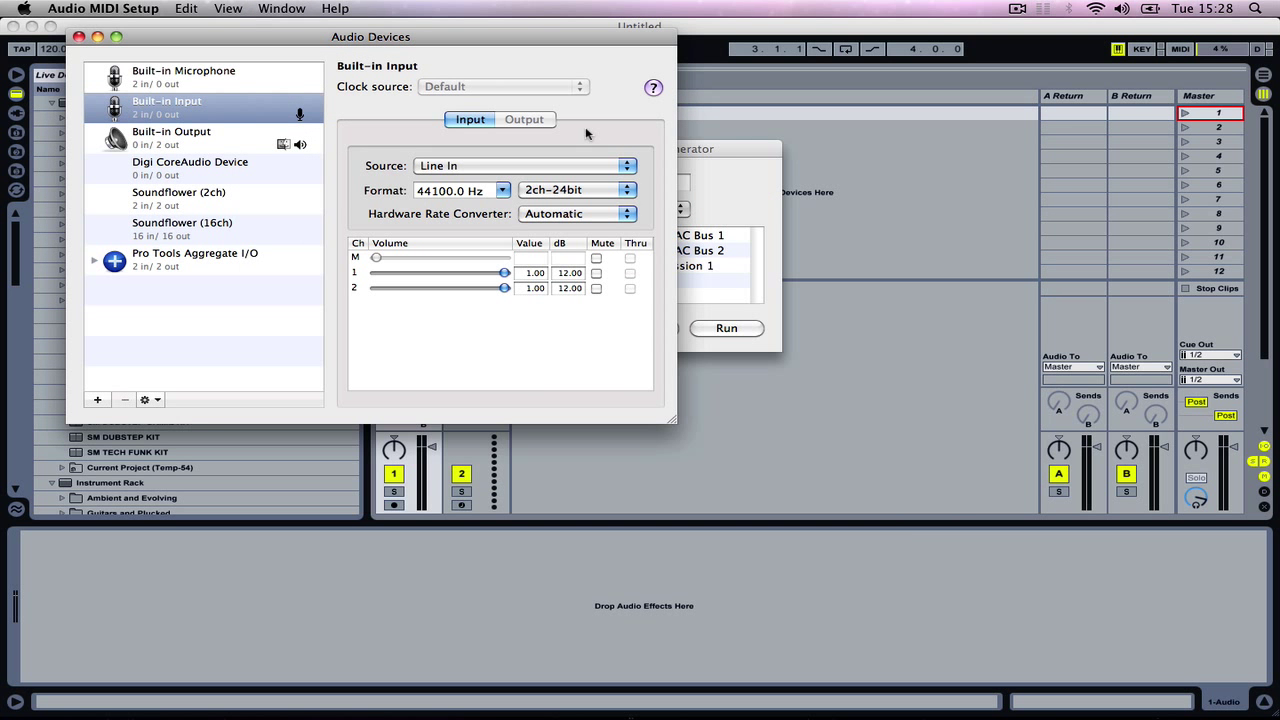
{"action": "left_click_drag", "start_coordinate": [484, 32], "coordinate": [499, 61]}
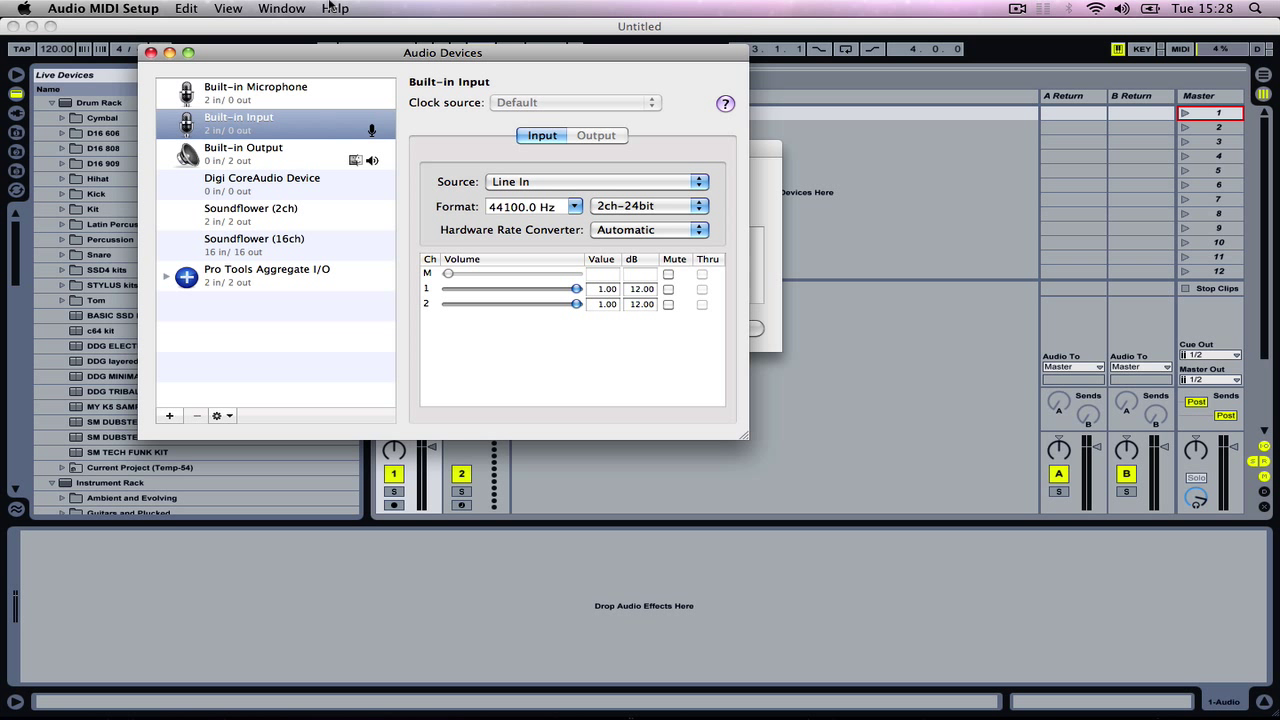
{"action": "left_click", "coordinate": [270, 8]}
{"action": "left_click", "coordinate": [297, 45]}
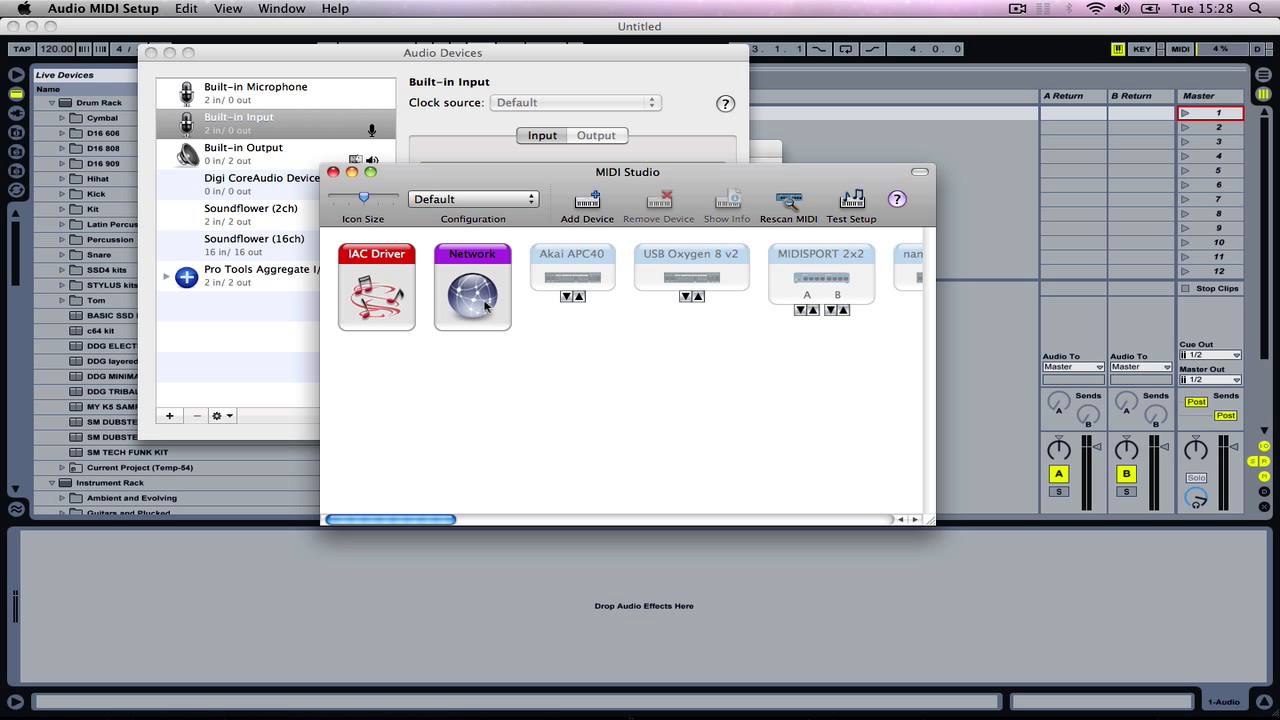
{"action": "double_click", "coordinate": [374, 288]}
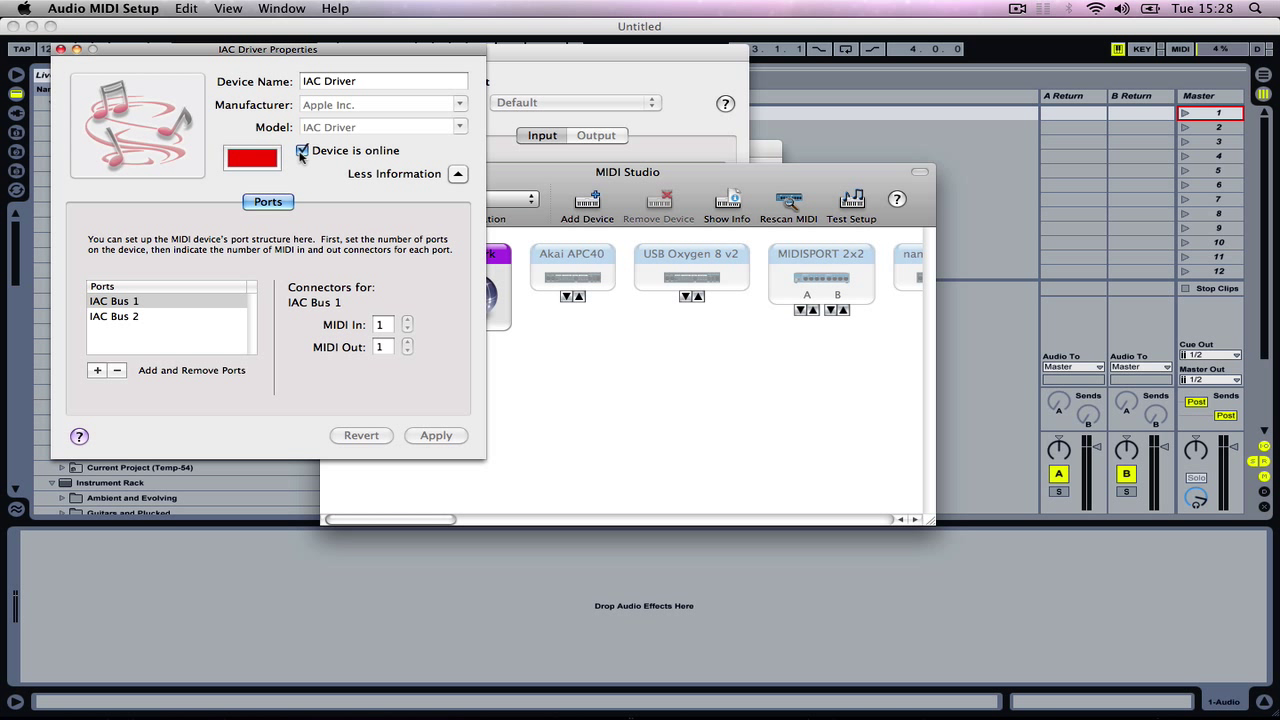
{"action": "left_click", "coordinate": [60, 49]}
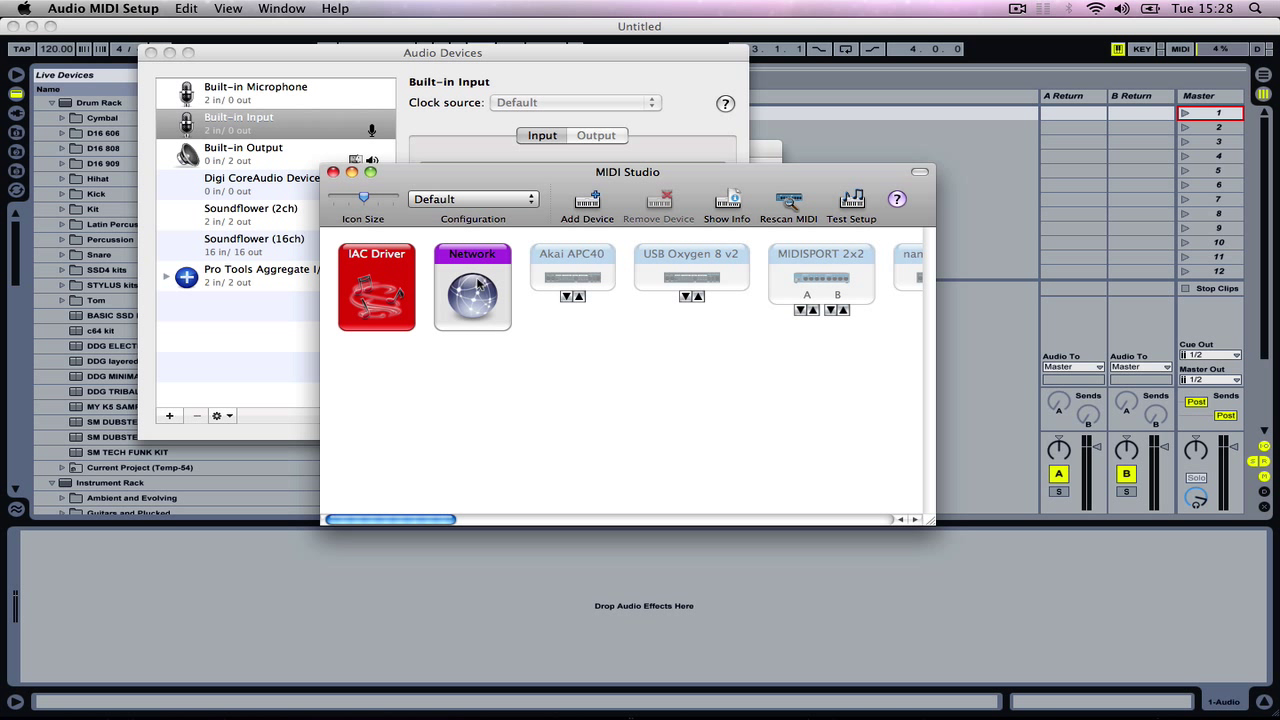
{"action": "left_click", "coordinate": [464, 290]}
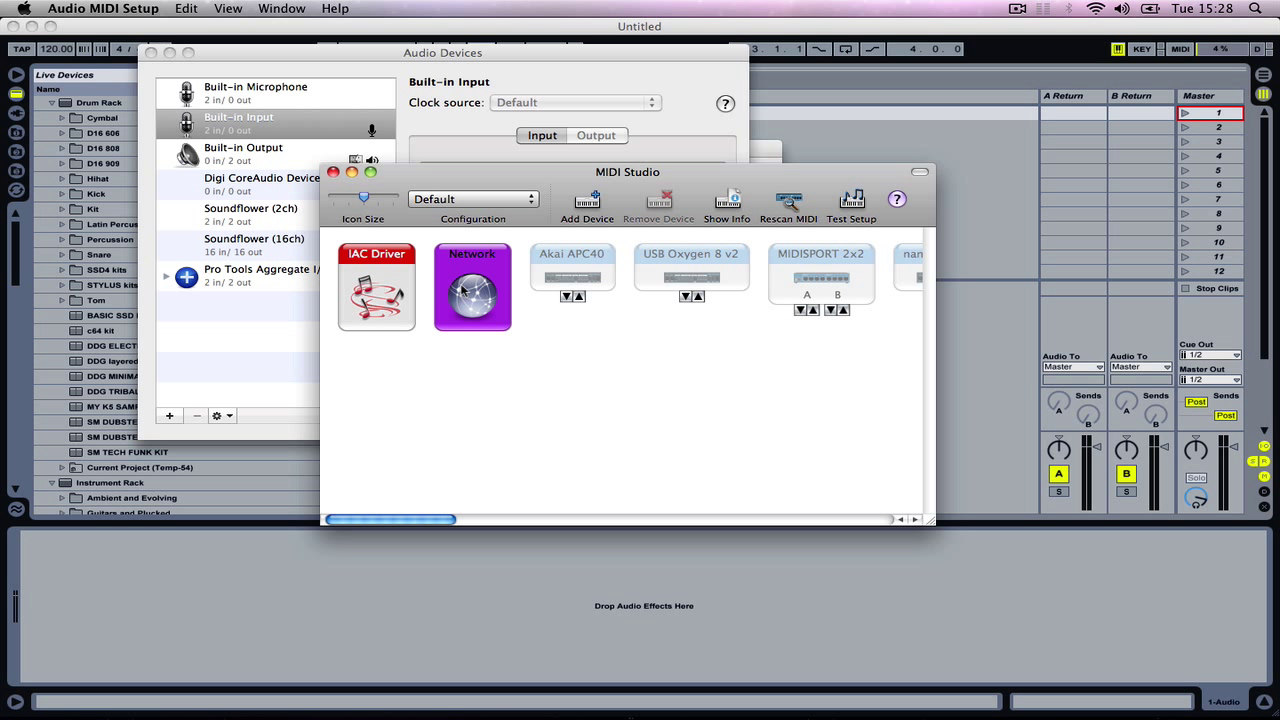
Open the network MIDI session settings and keep connections allowed from Anyone
{"action": "double_click", "coordinate": [464, 290]}
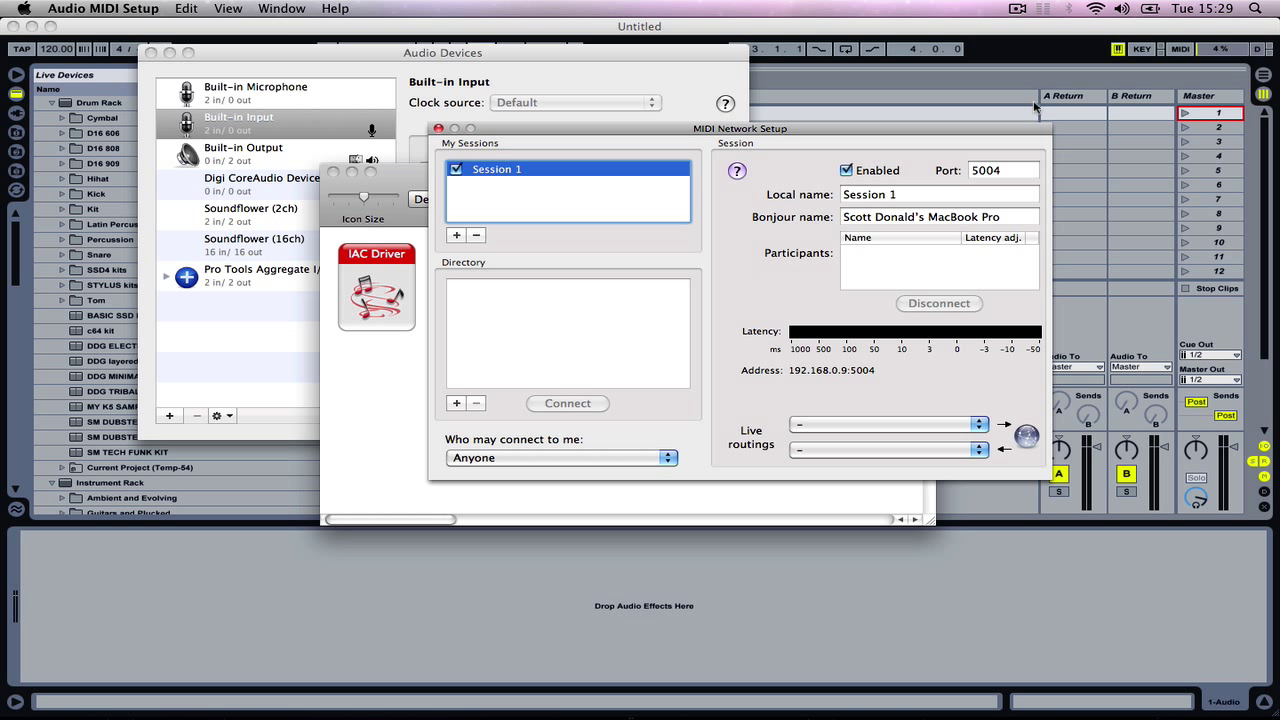
{"action": "left_click", "coordinate": [491, 460]}
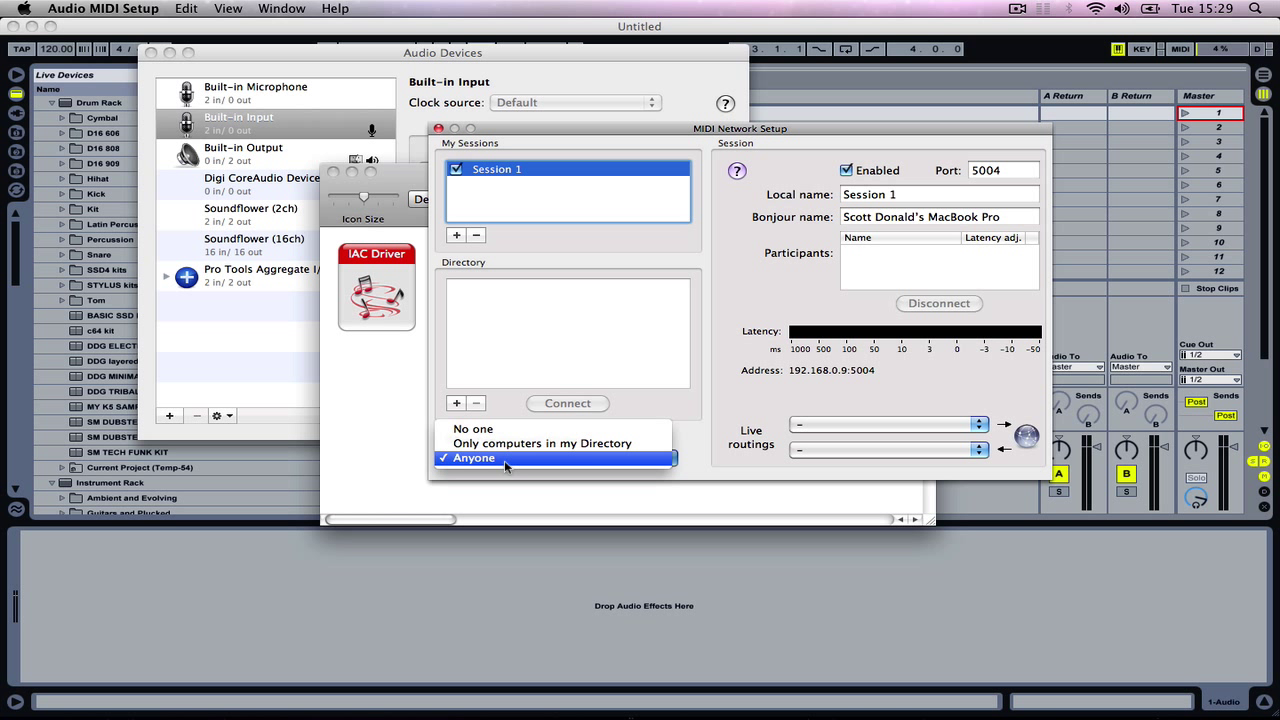
{"action": "left_click", "coordinate": [504, 458]}
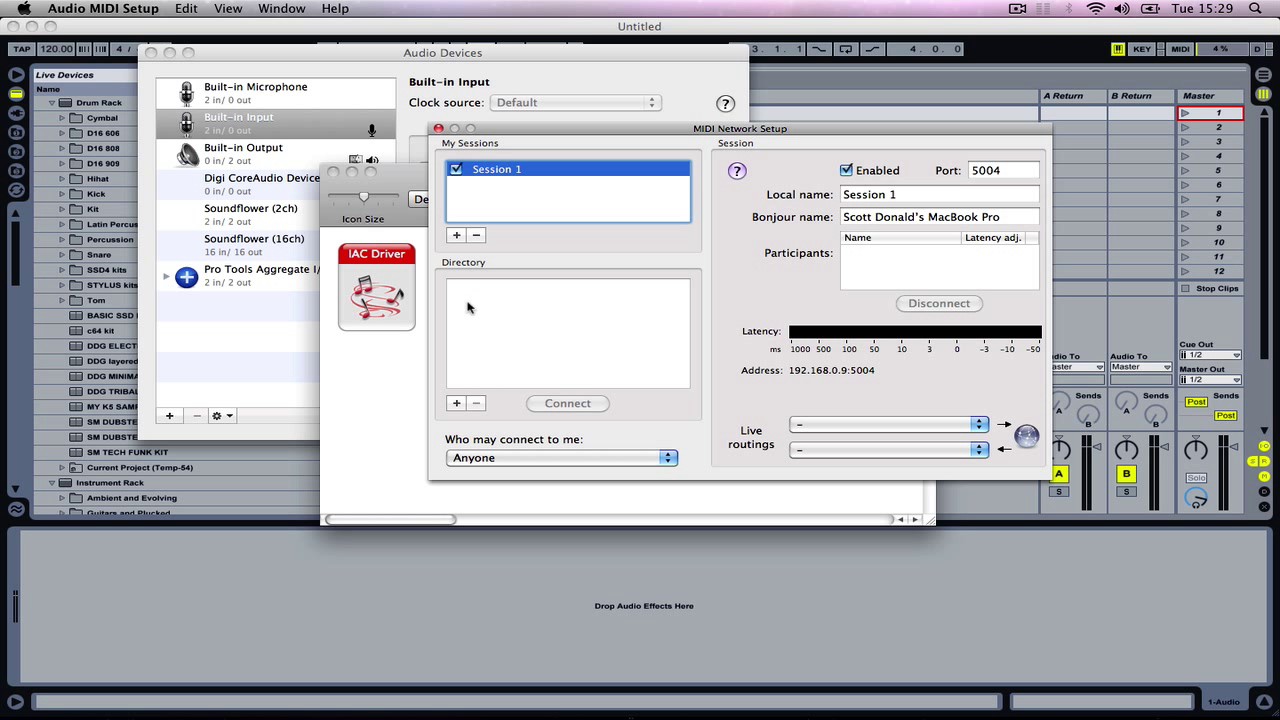
Close the MIDI Network Setup, IAC Driver Properties and MIDI Studio windows
{"action": "double_click", "coordinate": [376, 290]}
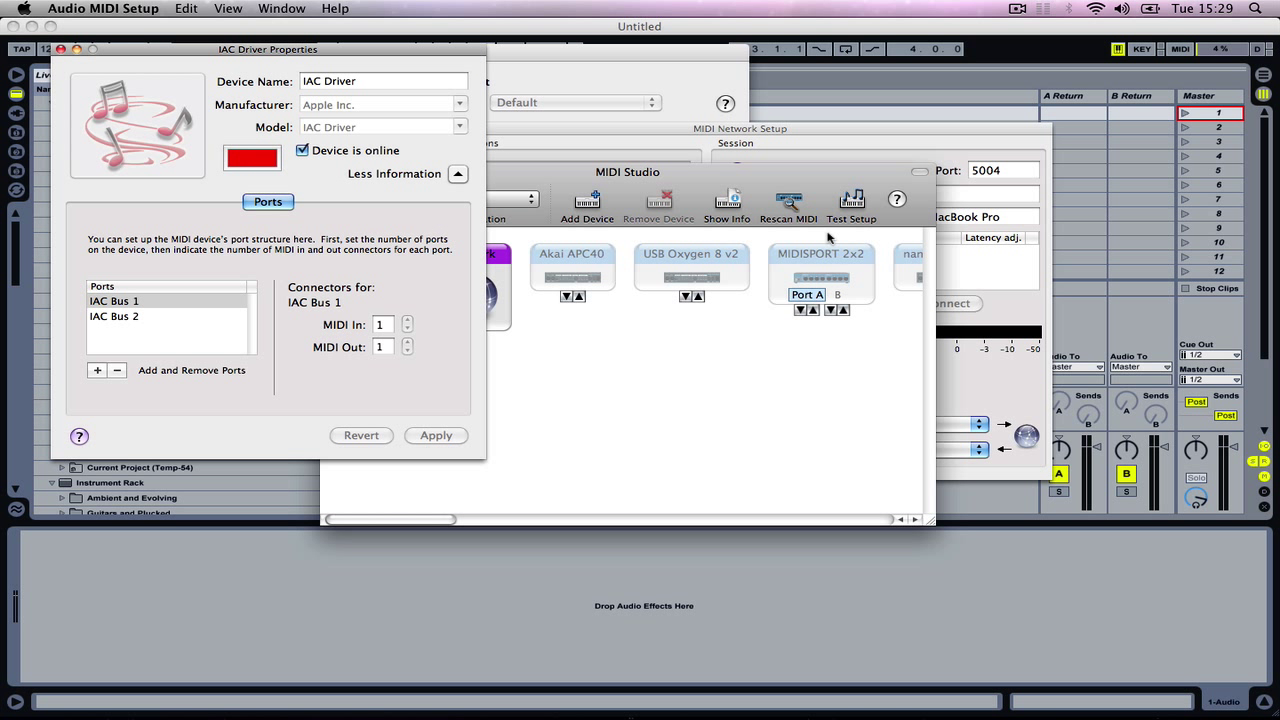
{"action": "left_click", "coordinate": [798, 148]}
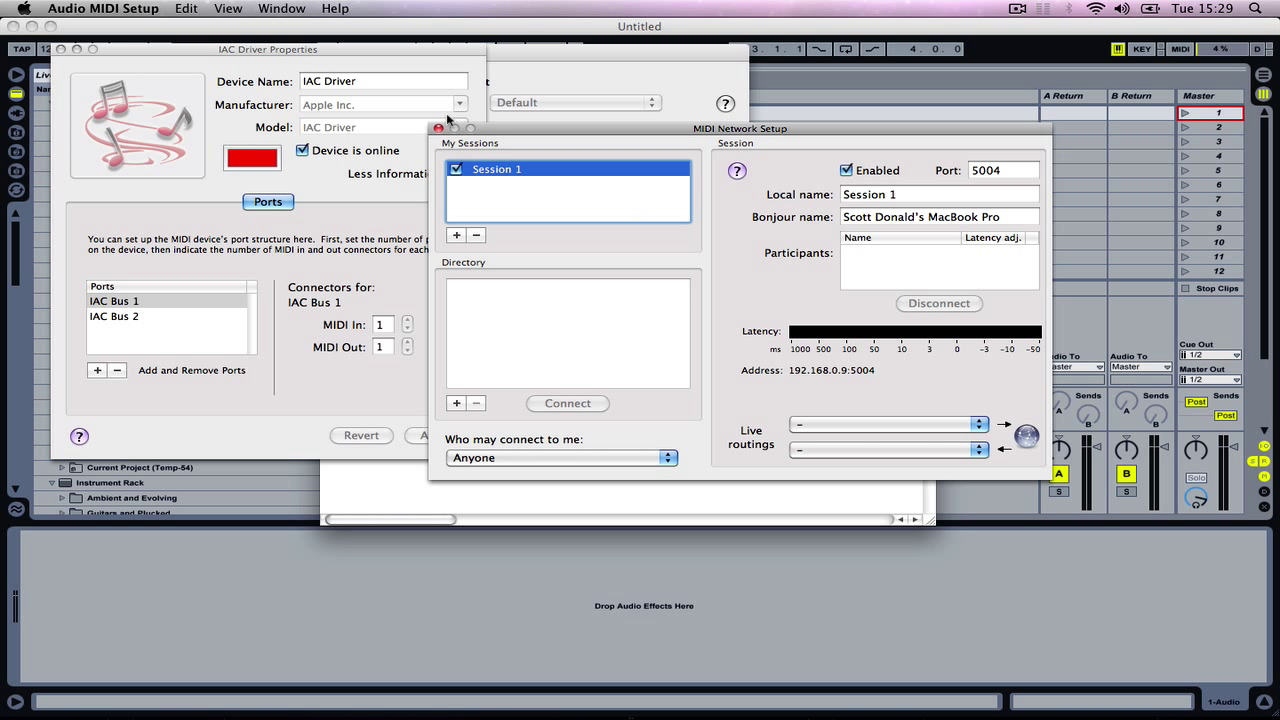
{"action": "left_click", "coordinate": [438, 130]}
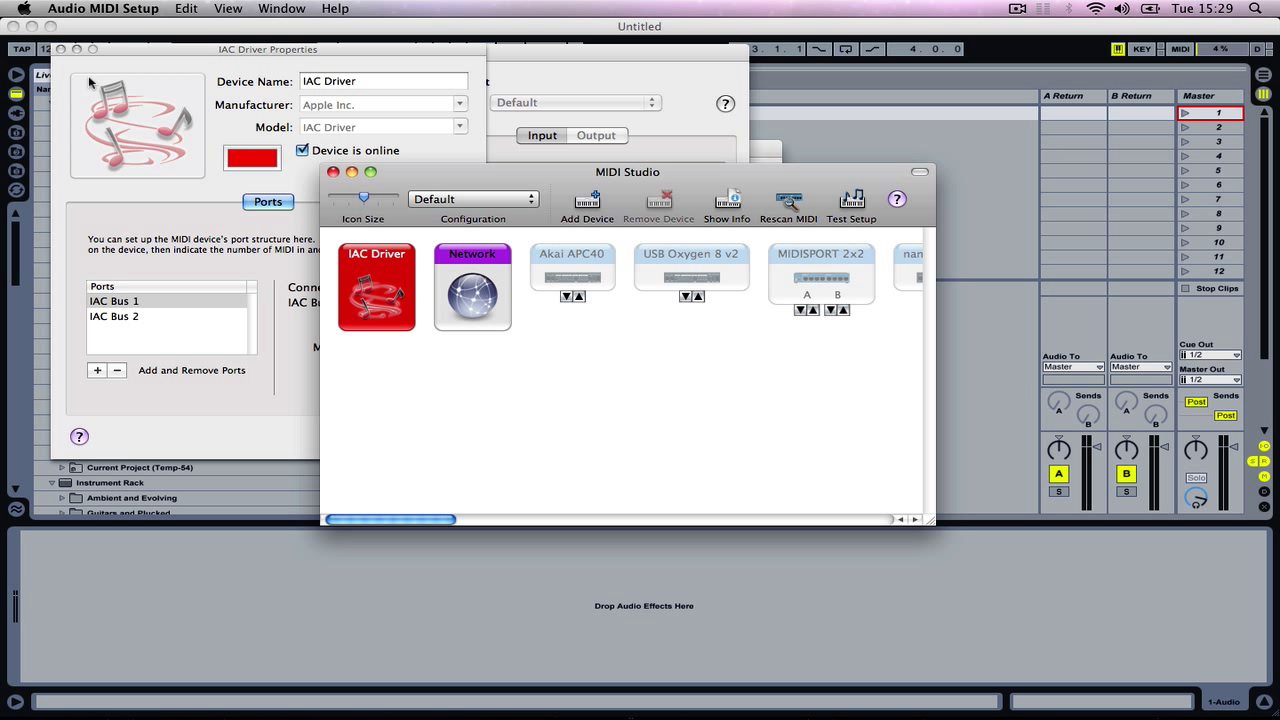
{"action": "left_click", "coordinate": [61, 49]}
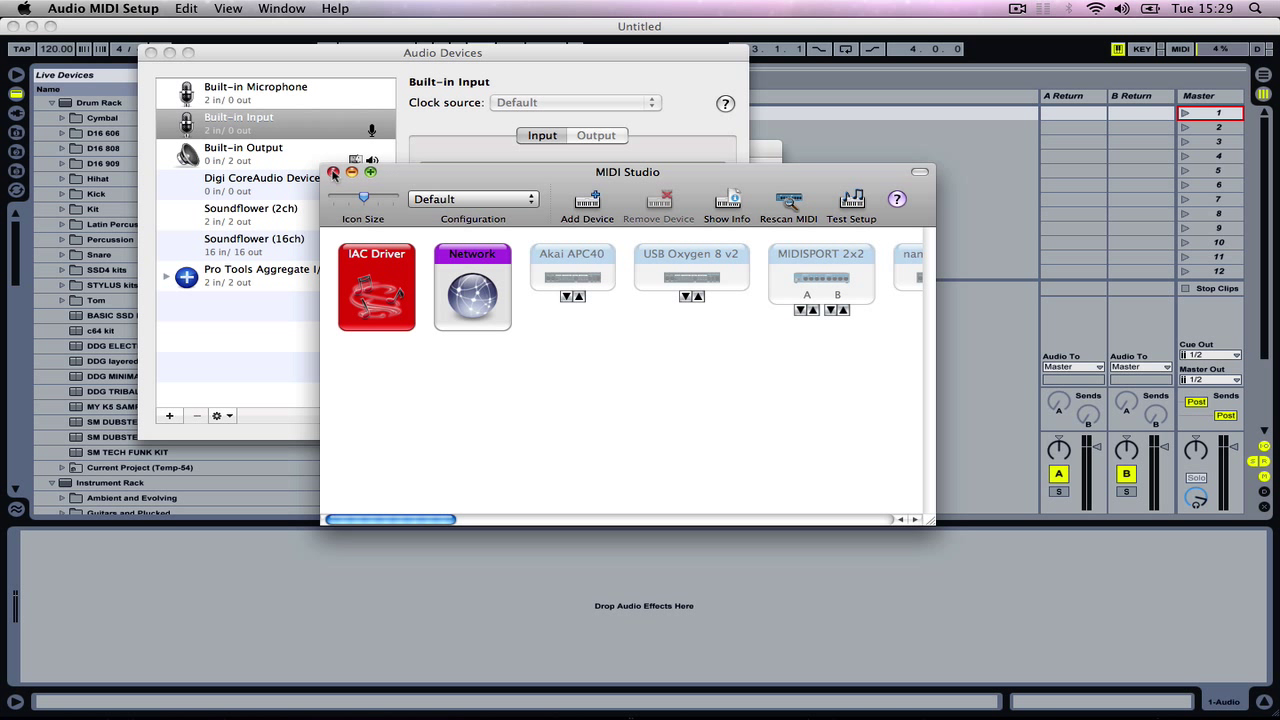
{"action": "left_click", "coordinate": [333, 172]}
Close Audio Devices, quit Audio MIDI Setup, and open Live's MIDI Sync preferences
{"action": "left_click", "coordinate": [151, 52]}
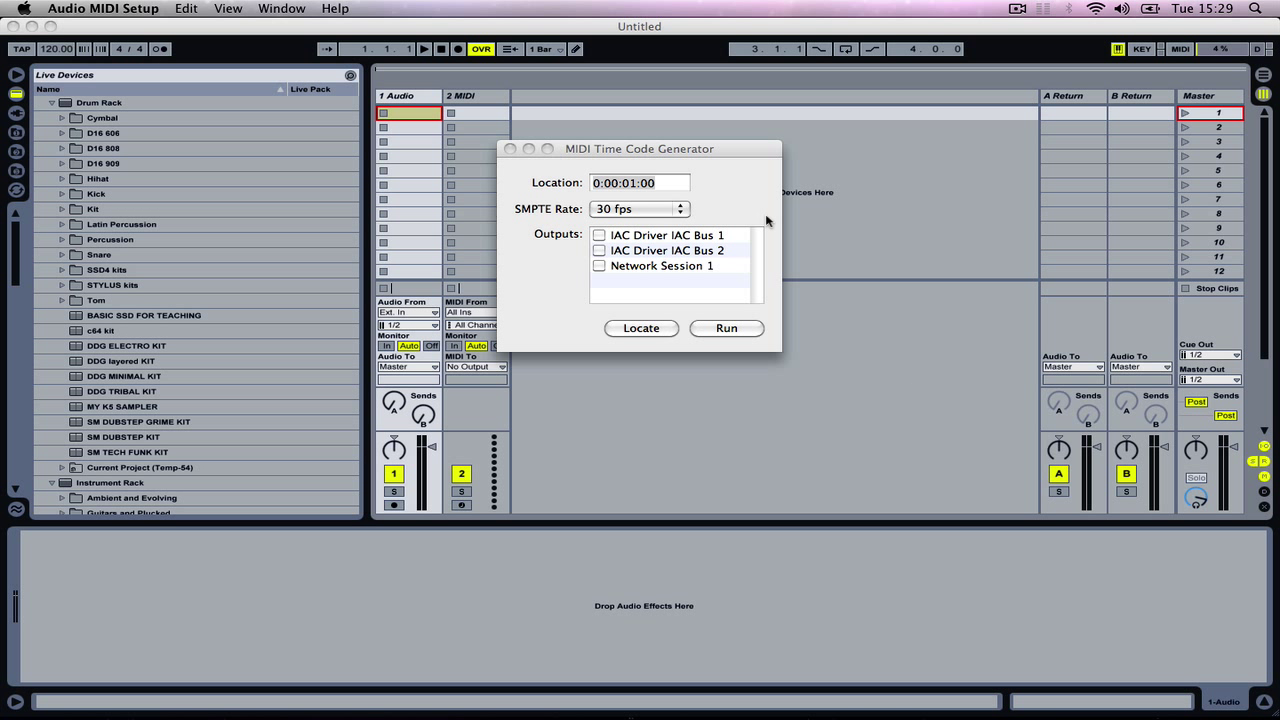
{"action": "key", "text": "super+q"}
{"action": "key", "text": "super+comma"}
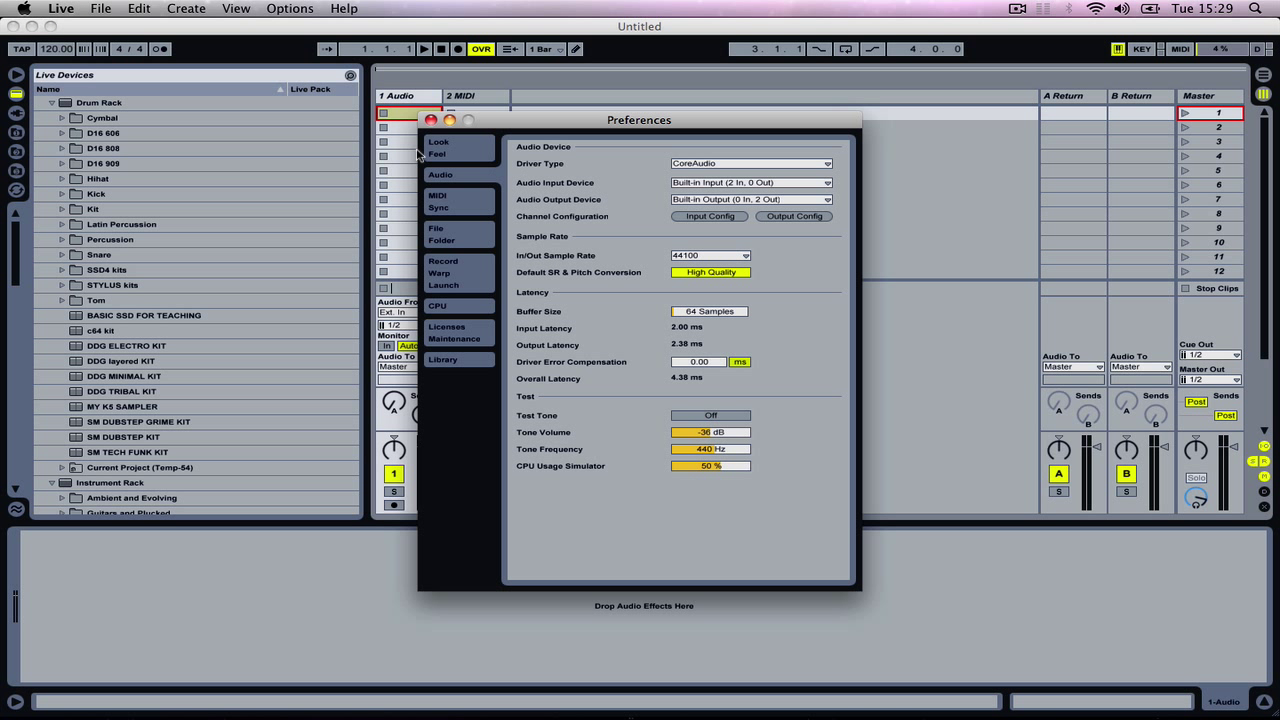
{"action": "left_click", "coordinate": [445, 202]}
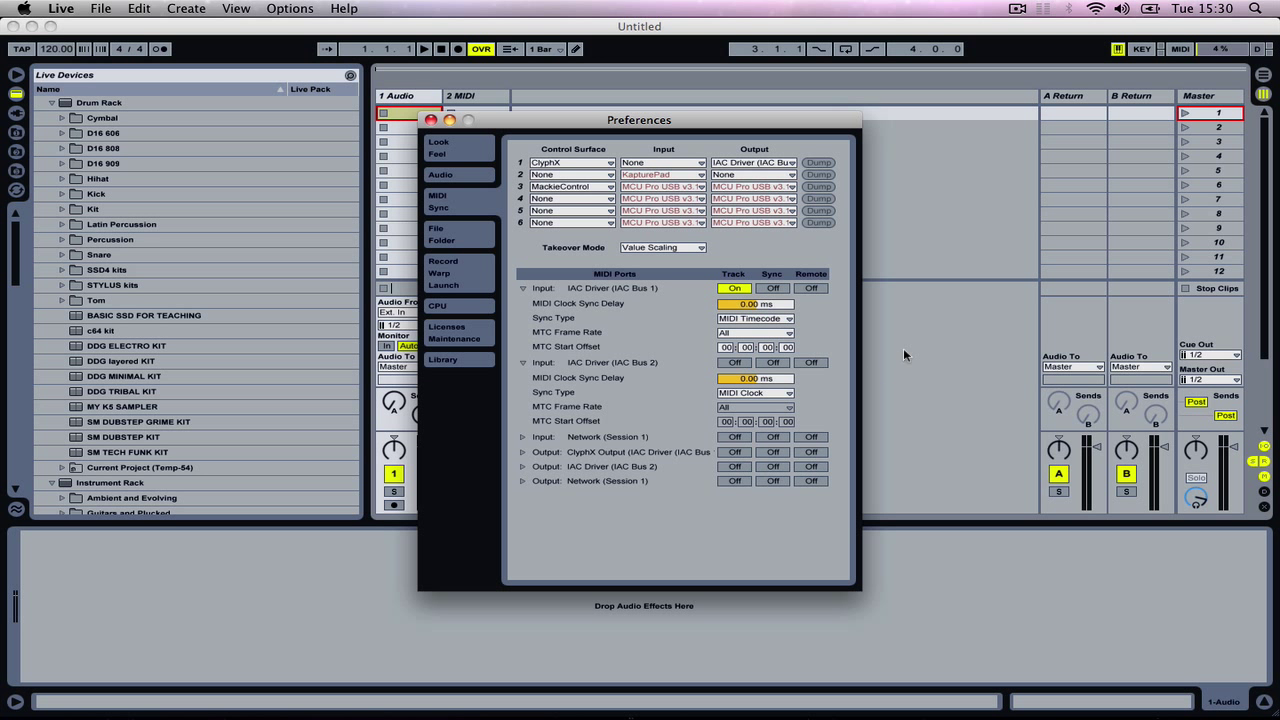
{"action": "key", "text": "super+Tab"}
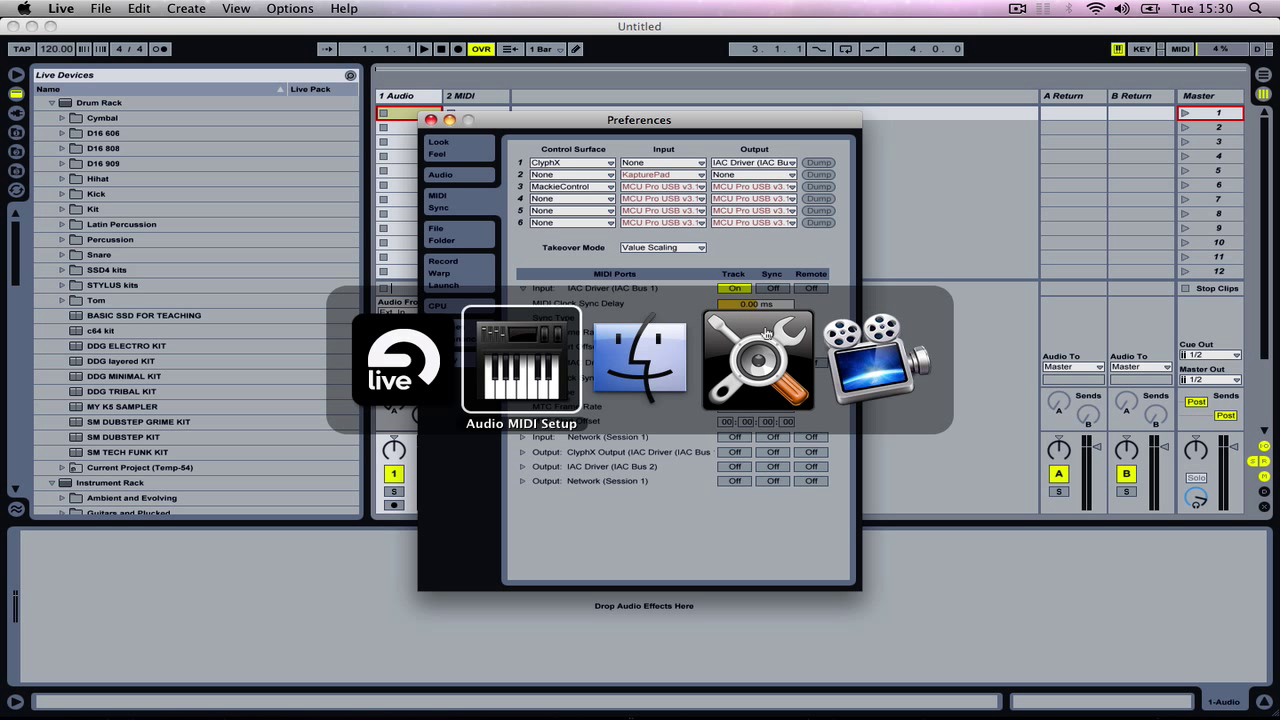
Tick IAC Driver IAC Bus 2 and Network Session 1 as generator outputs, then return to Live
{"action": "left_click", "coordinate": [765, 333]}
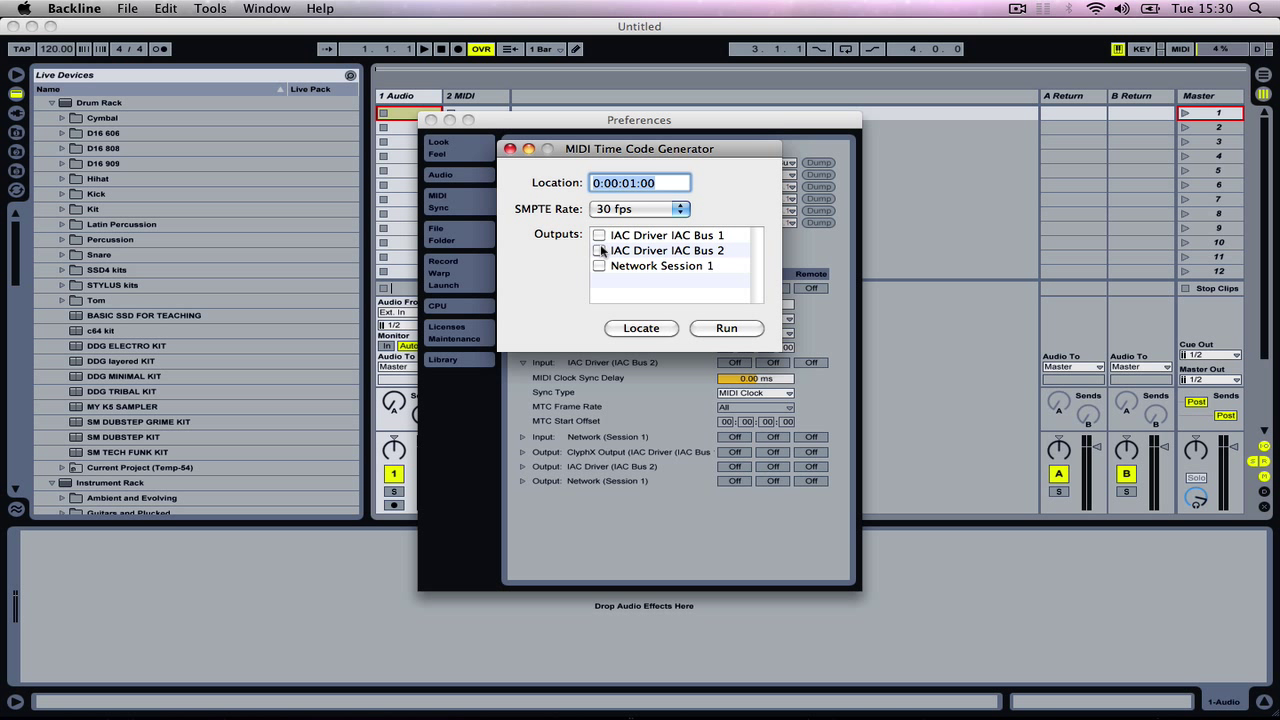
{"action": "left_click", "coordinate": [598, 251]}
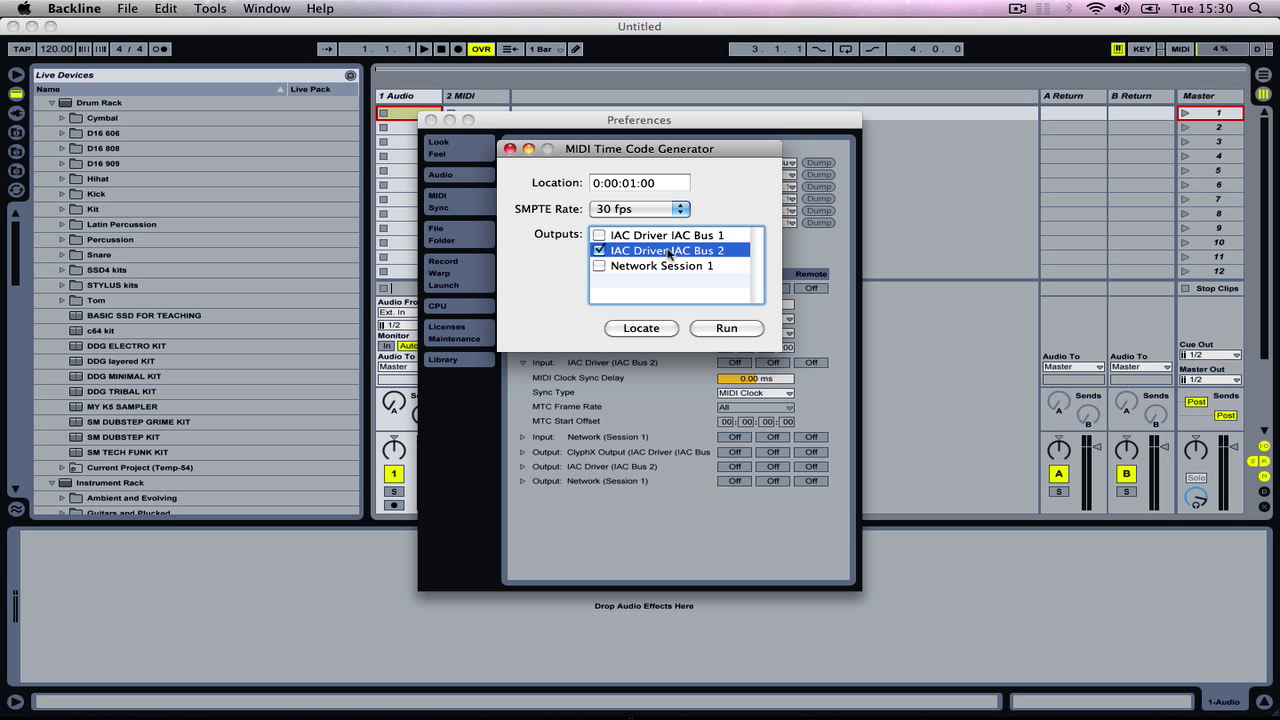
{"action": "left_click", "coordinate": [597, 266]}
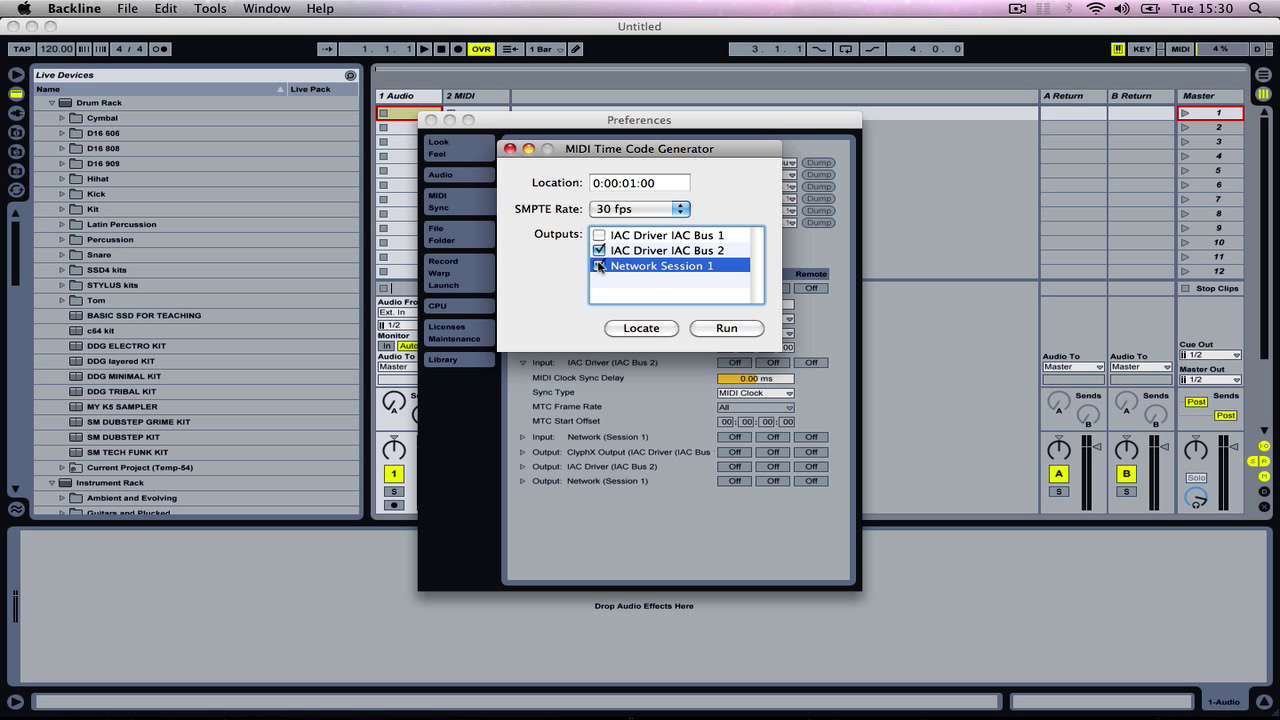
{"action": "left_click", "coordinate": [650, 401]}
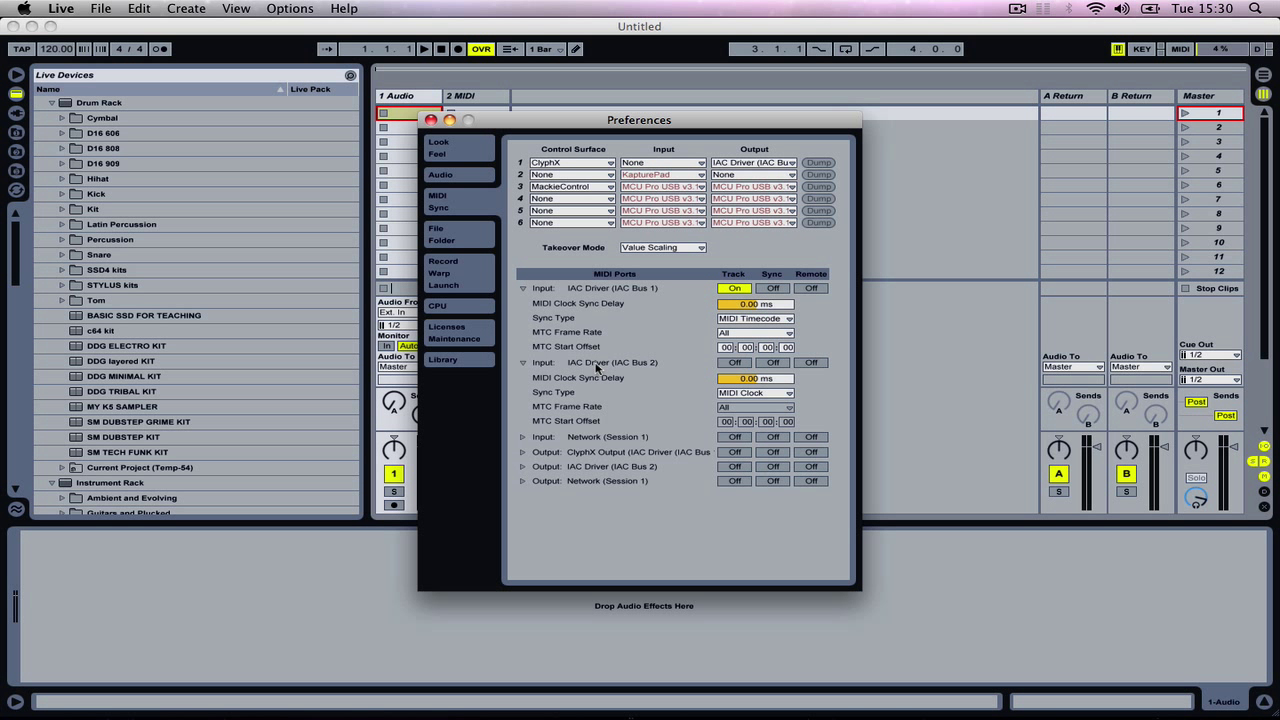
Turn Sync on for the IAC Bus 2 input with type MIDI Timecode; keep Network Session 1 off
{"action": "left_click", "coordinate": [773, 362]}
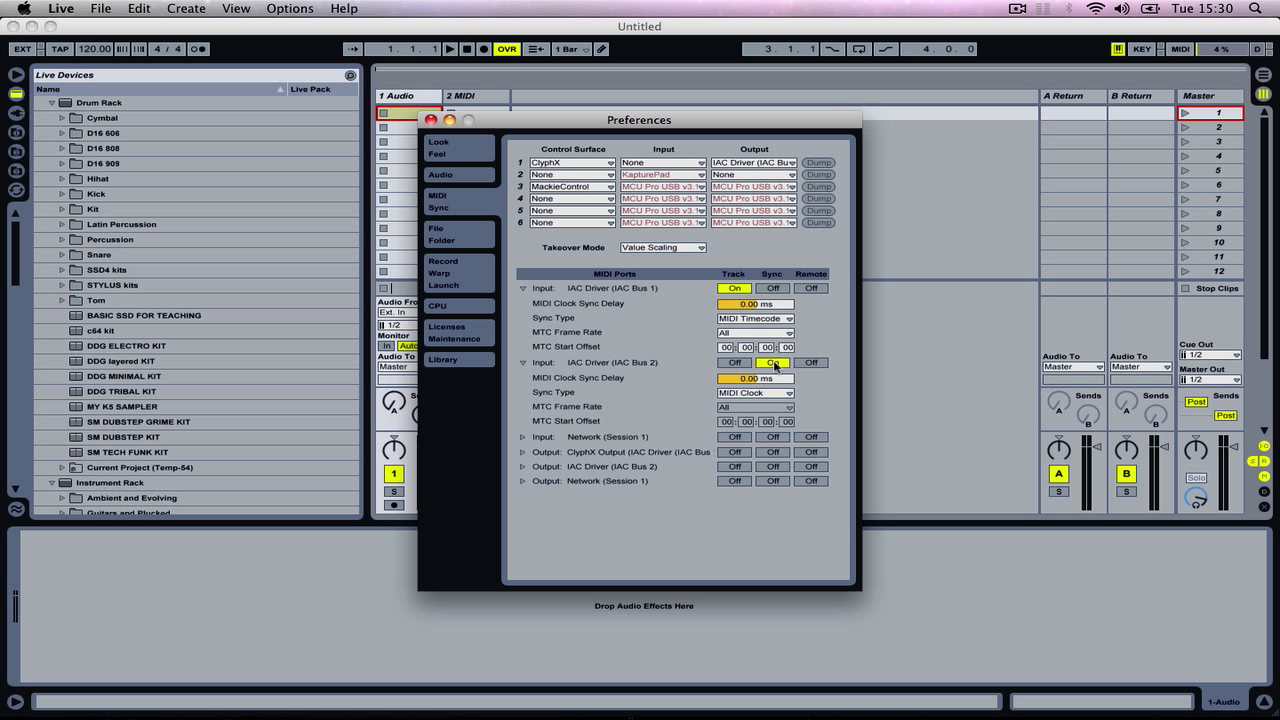
{"action": "left_click", "coordinate": [765, 394]}
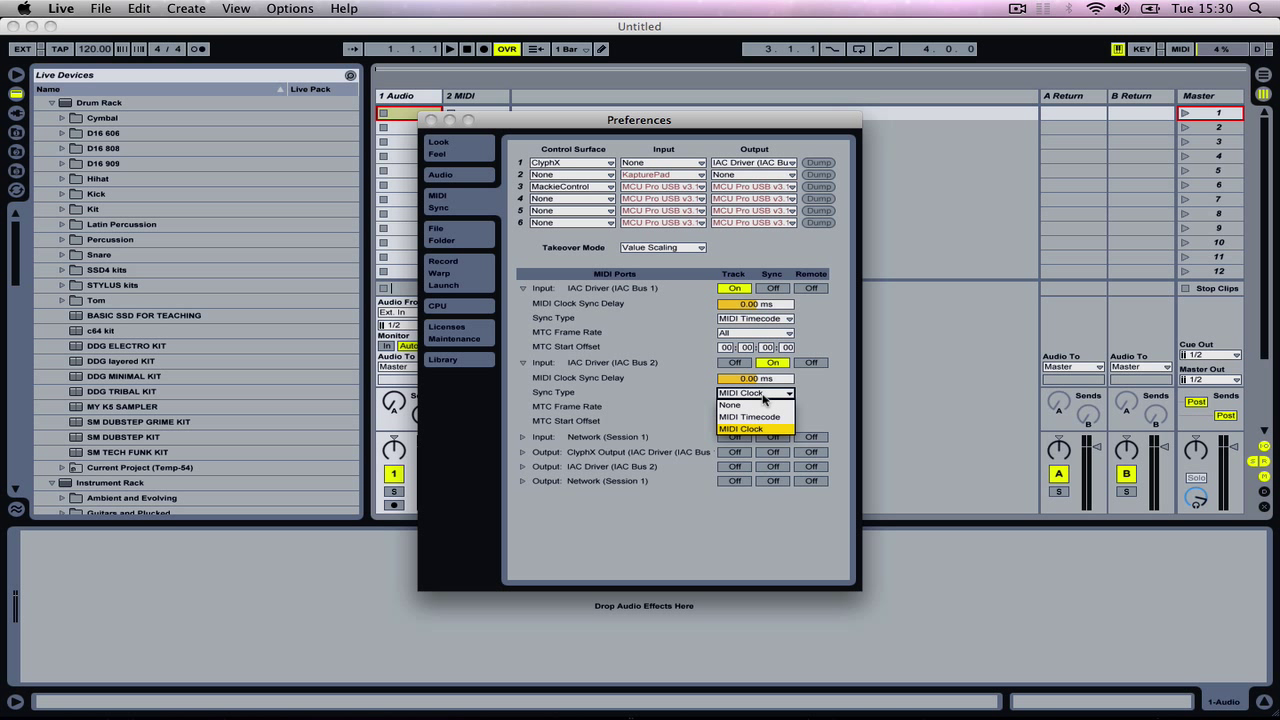
{"action": "left_click", "coordinate": [748, 418]}
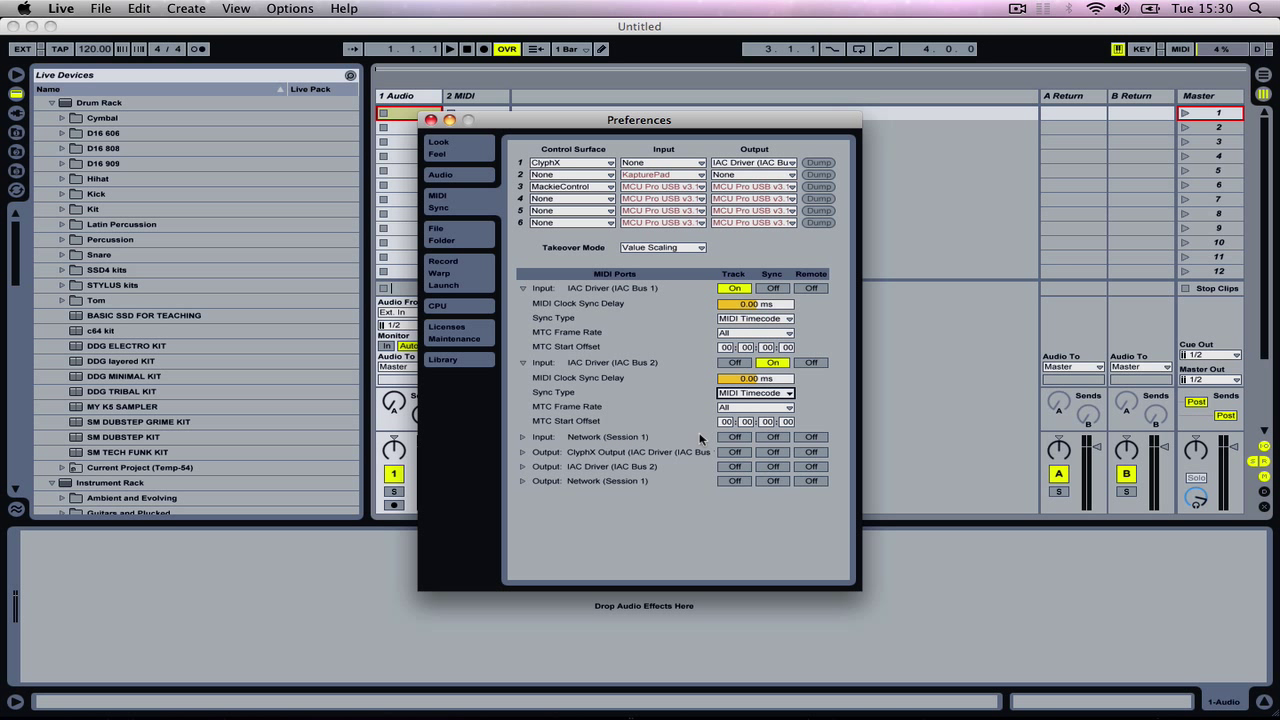
{"action": "left_click", "coordinate": [771, 437]}
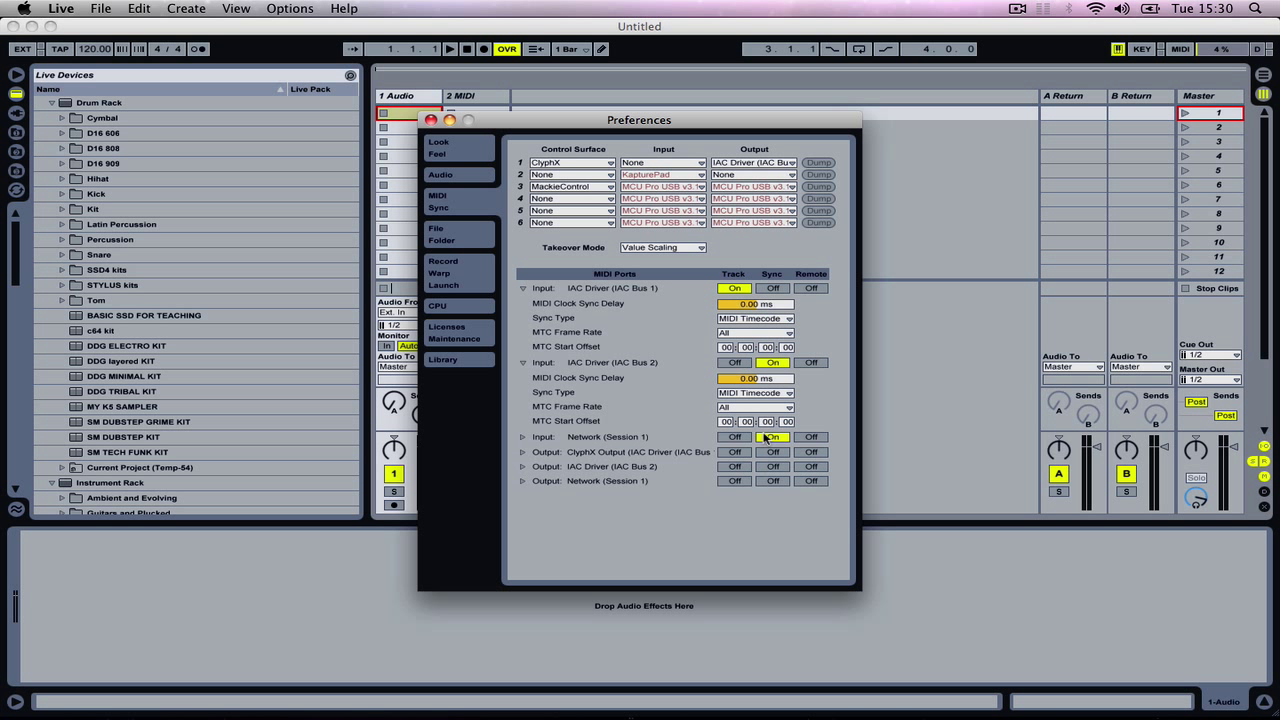
{"action": "left_click", "coordinate": [522, 438]}
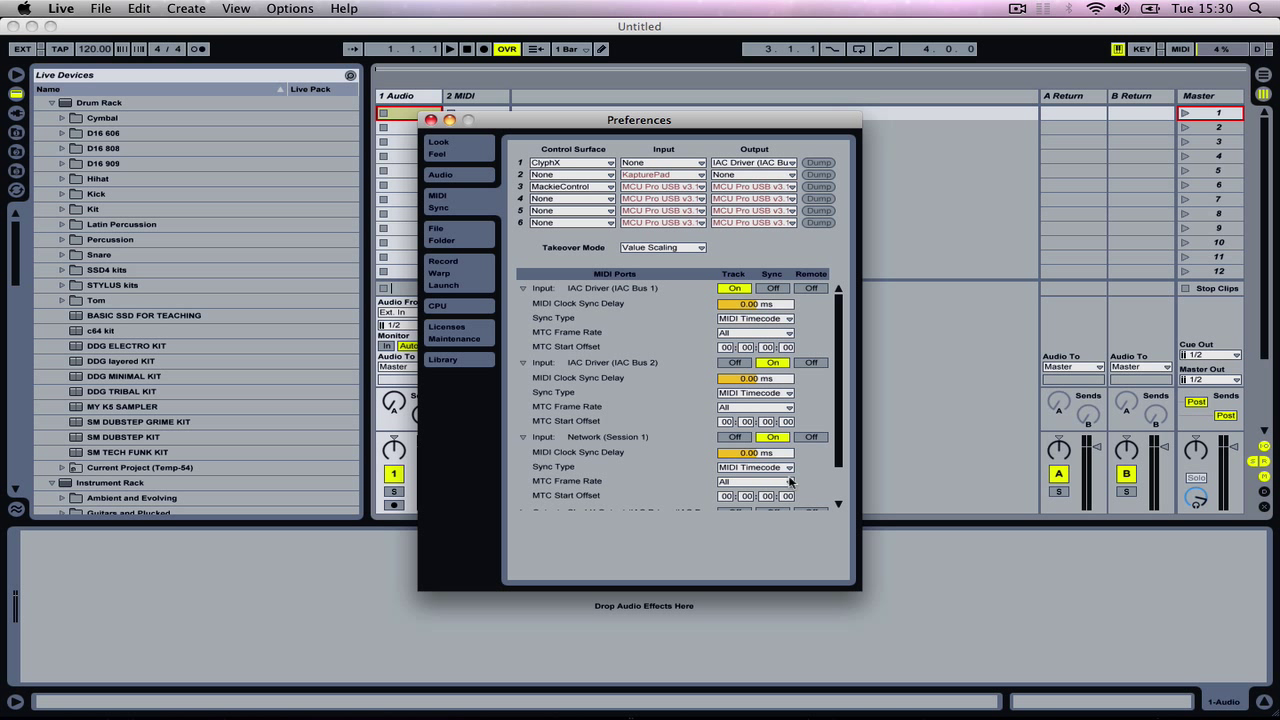
{"action": "left_click", "coordinate": [770, 438]}
Close Preferences, enable Live's EXT sync, and press Run in Backline's timecode generator
{"action": "key", "text": "Escape"}
{"action": "left_click", "coordinate": [22, 50]}
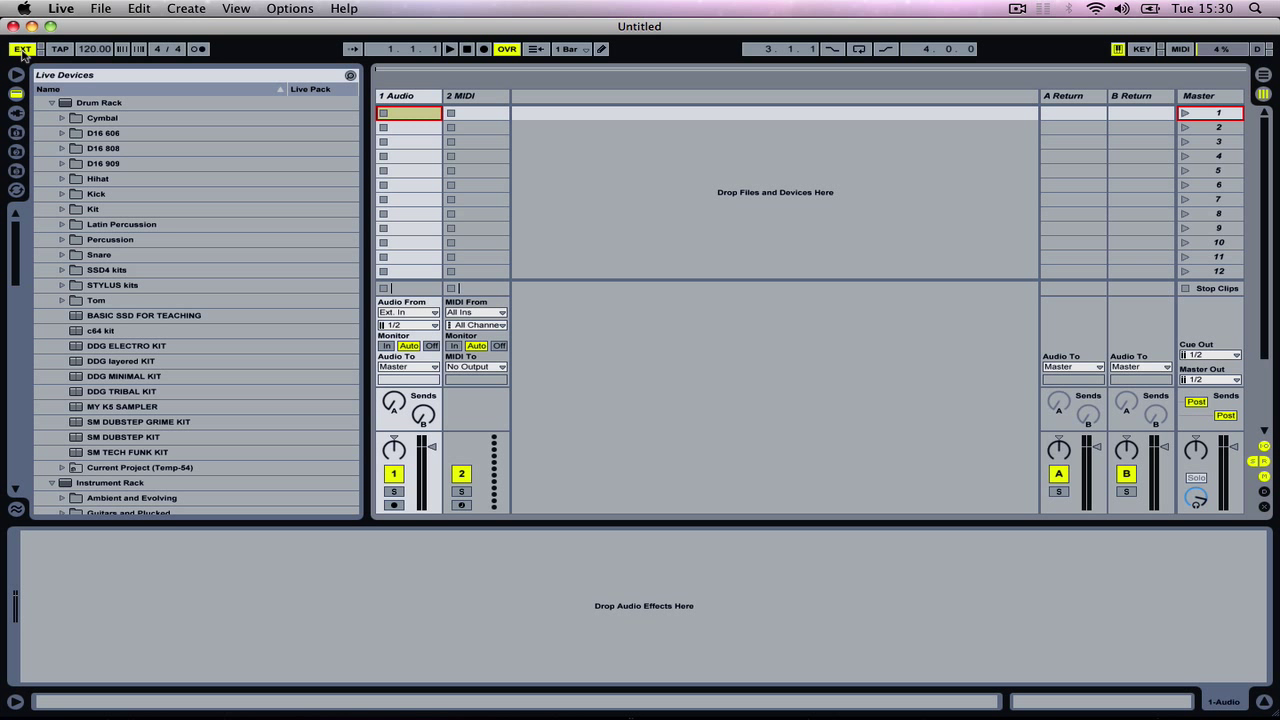
{"action": "key", "text": "super+Tab"}
{"action": "key", "text": "super+Tab"}
{"action": "key", "text": "super+Tab"}
{"action": "key", "text": "super+Tab"}
{"action": "key", "text": "super+Tab"}
{"action": "key", "text": "super+Tab"}
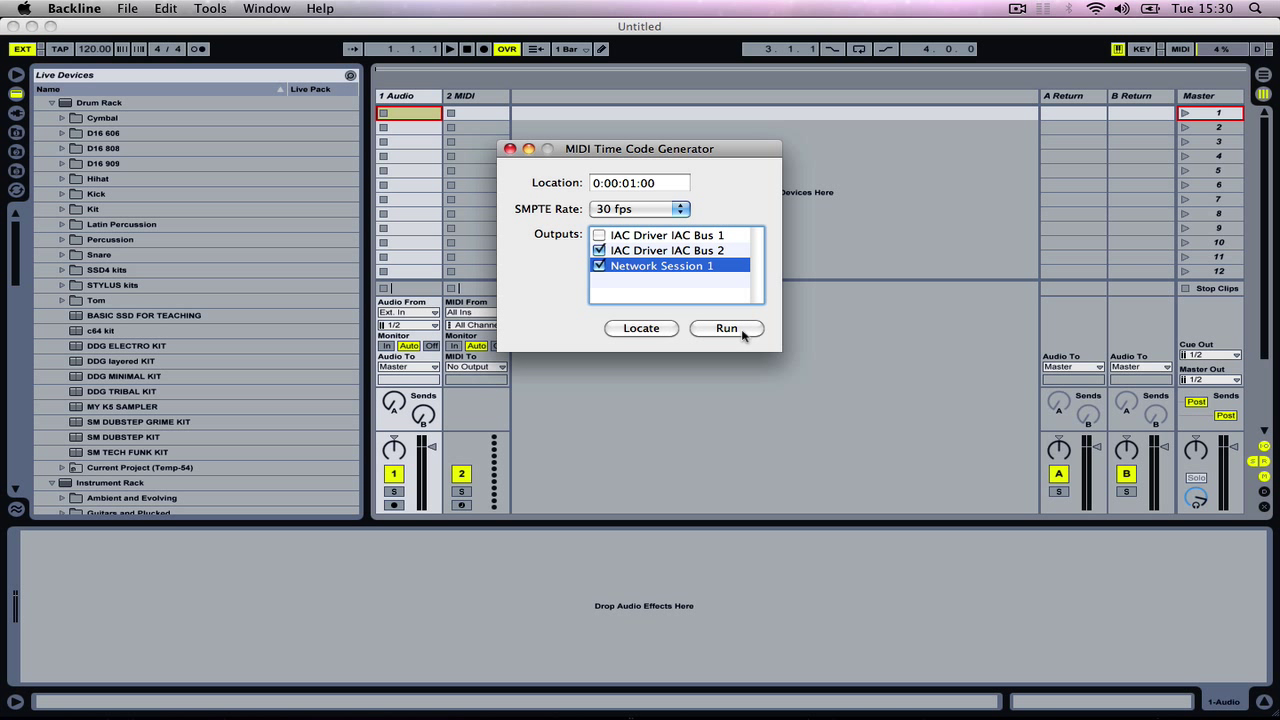
{"action": "left_click", "coordinate": [743, 333]}
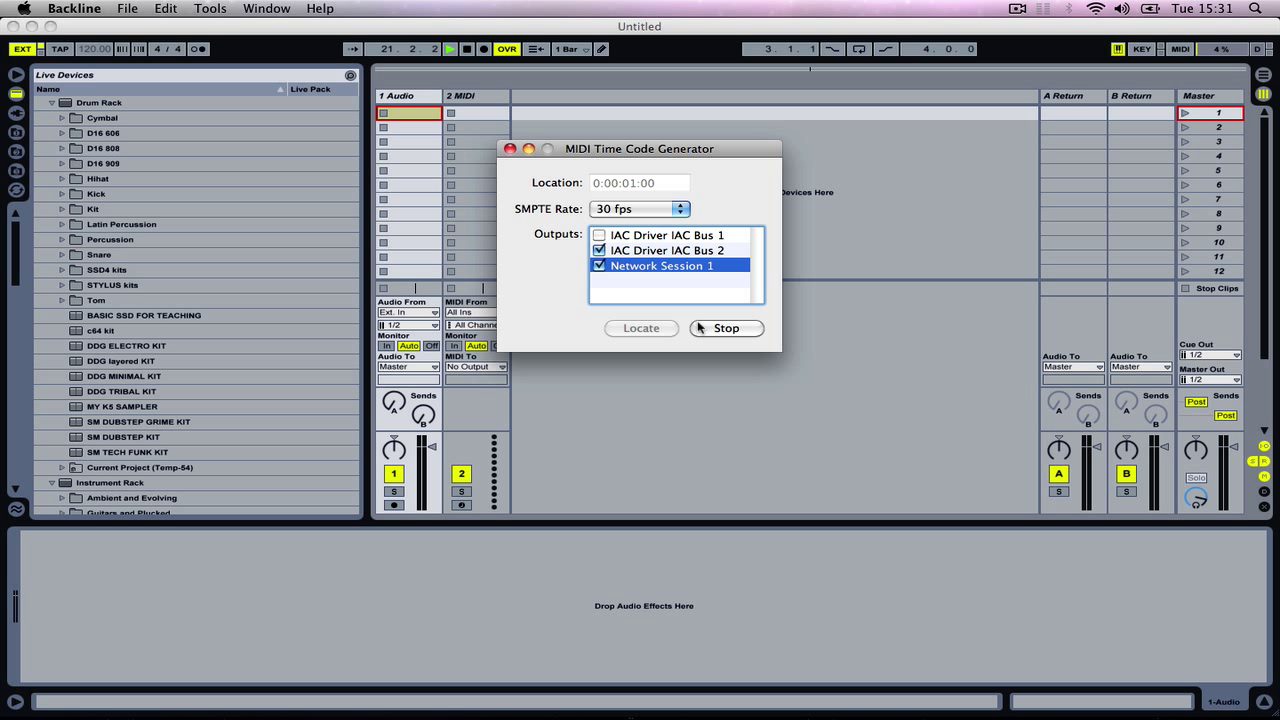
Stop the timecode generator, turn EXT off, and set Live's tempo to 140
{"action": "left_click", "coordinate": [719, 330]}
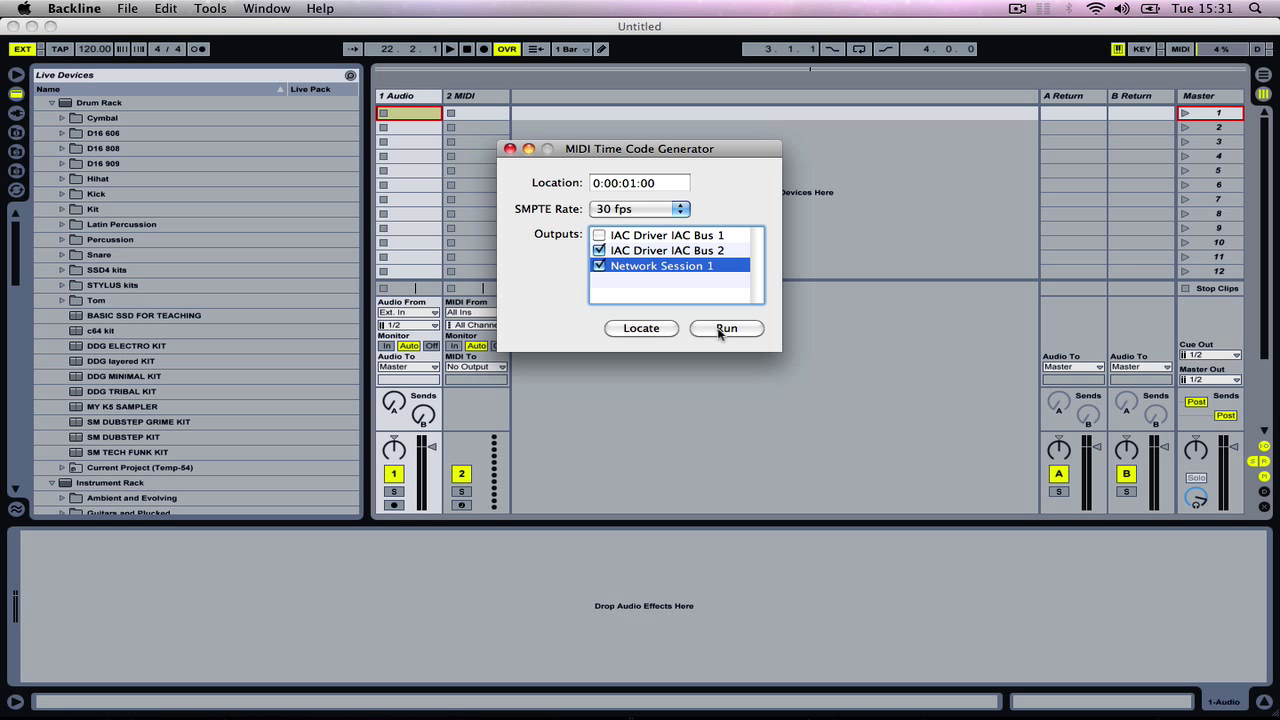
{"action": "left_click", "coordinate": [20, 53]}
{"action": "left_click", "coordinate": [20, 53]}
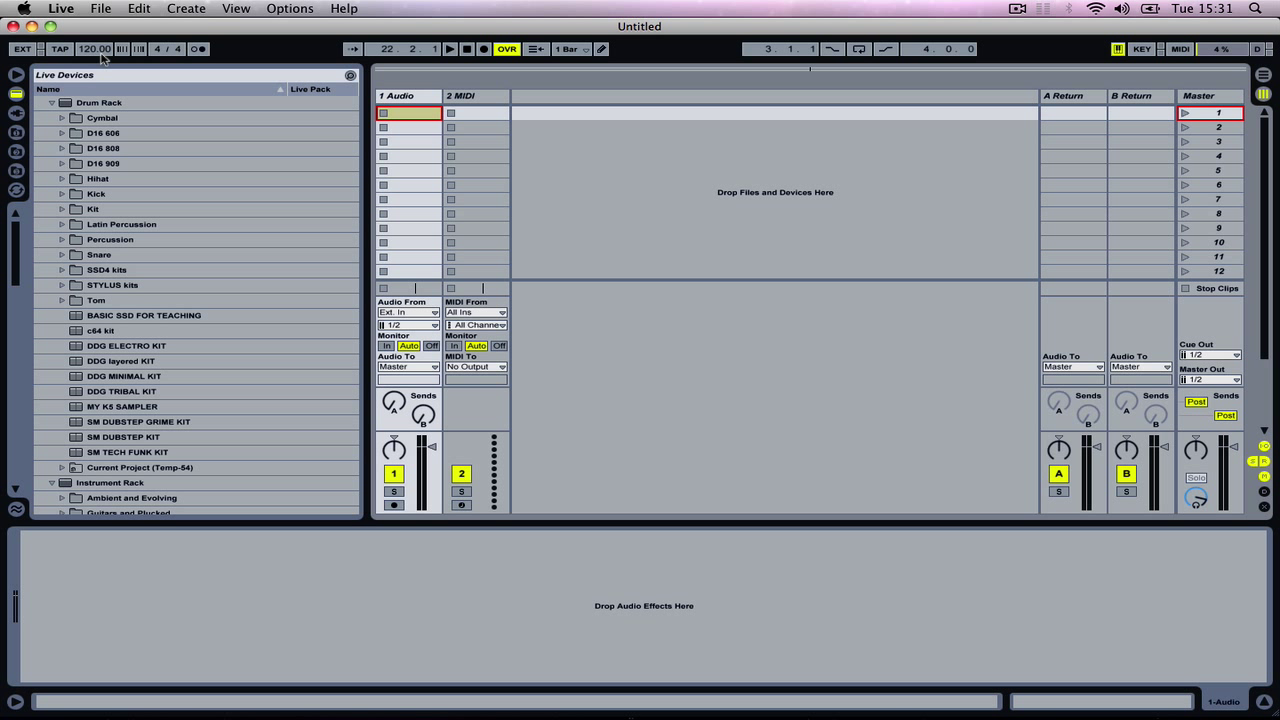
{"action": "left_click", "coordinate": [102, 57]}
{"action": "type", "text": "140"}
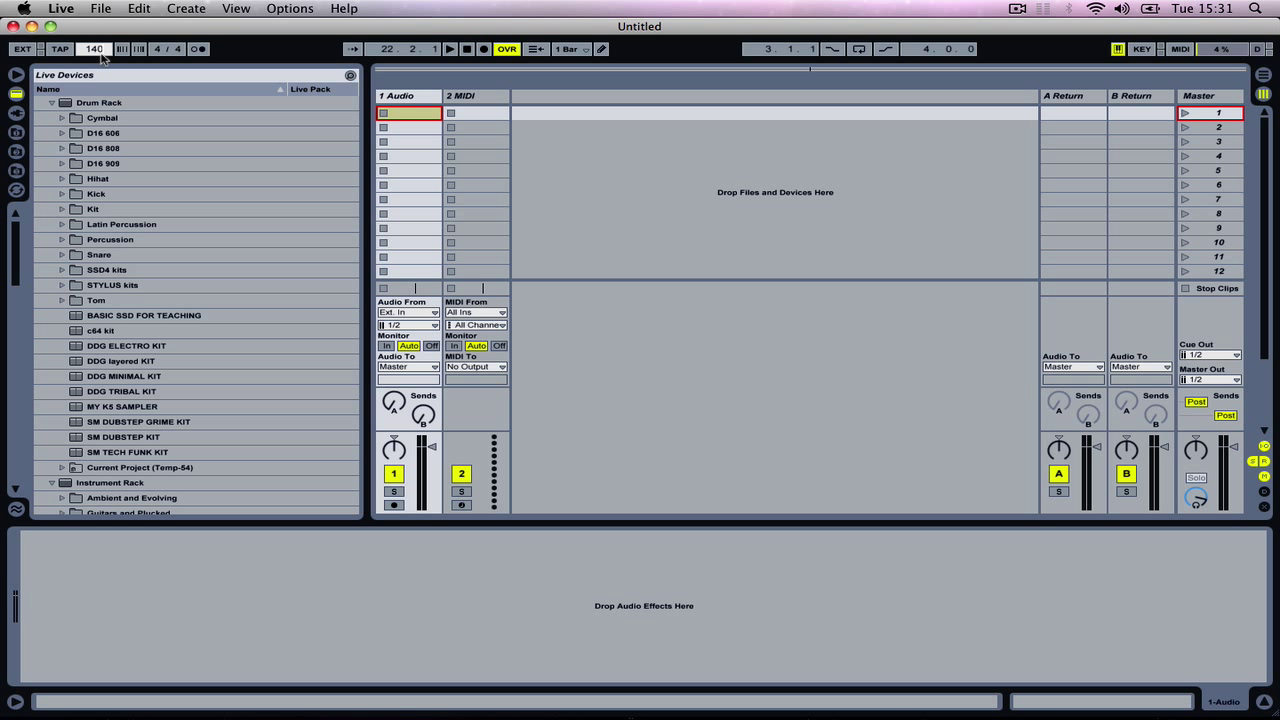
{"action": "key", "text": "Return"}
Turn EXT back on and restart Backline's timecode generator
{"action": "left_click", "coordinate": [22, 48]}
{"action": "key", "text": "super+Tab"}
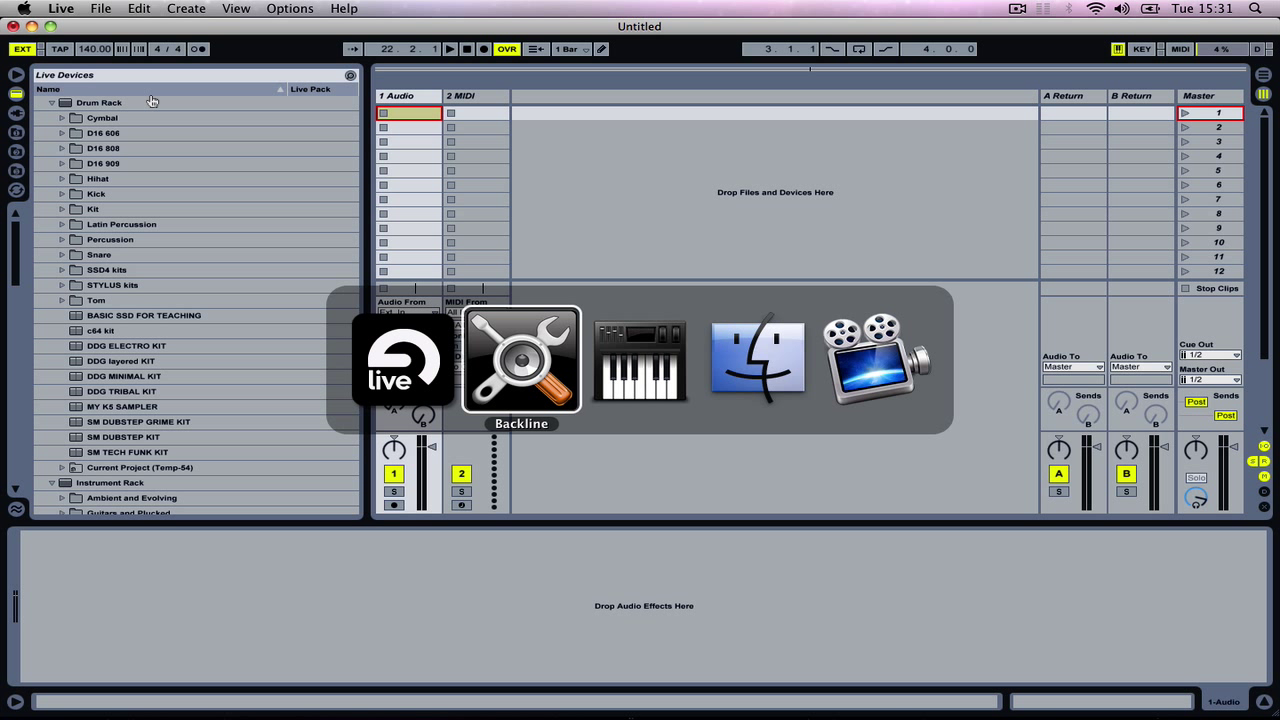
{"action": "left_click", "coordinate": [740, 333]}
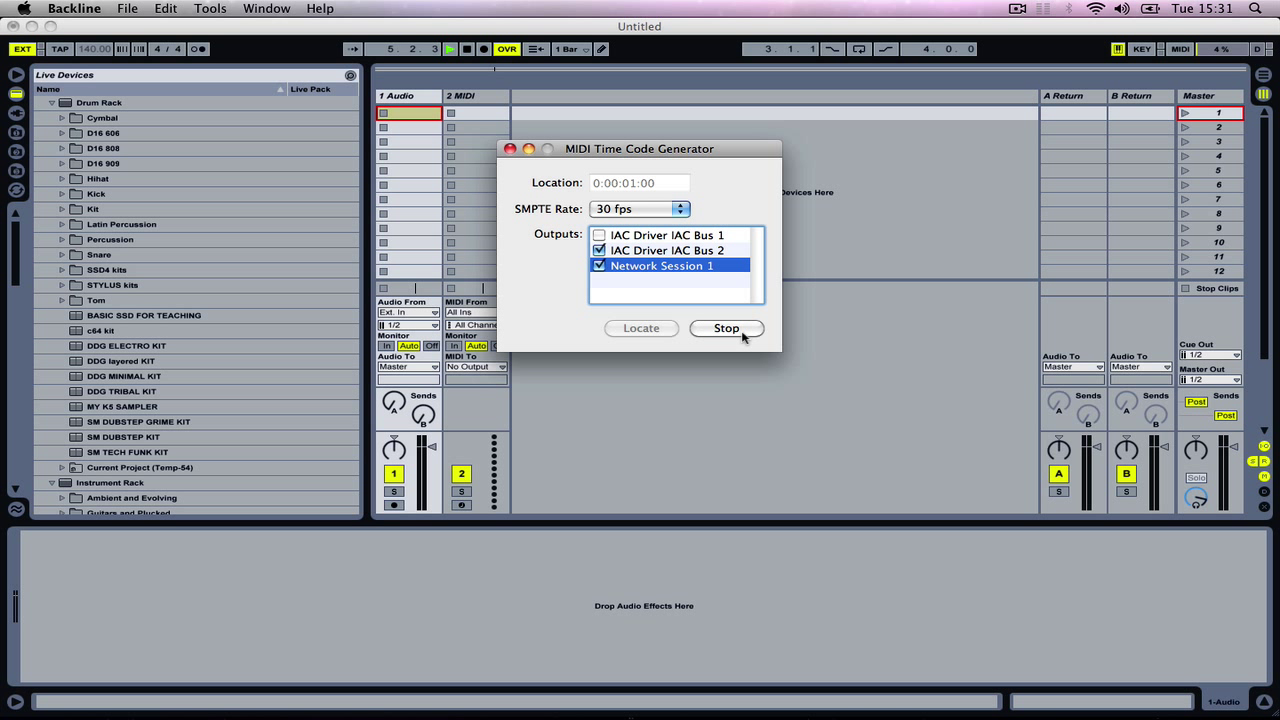
Stop Backline's MIDI Time Code Generator, halting Live's transport at bar 5
{"action": "left_click", "coordinate": [741, 333]}
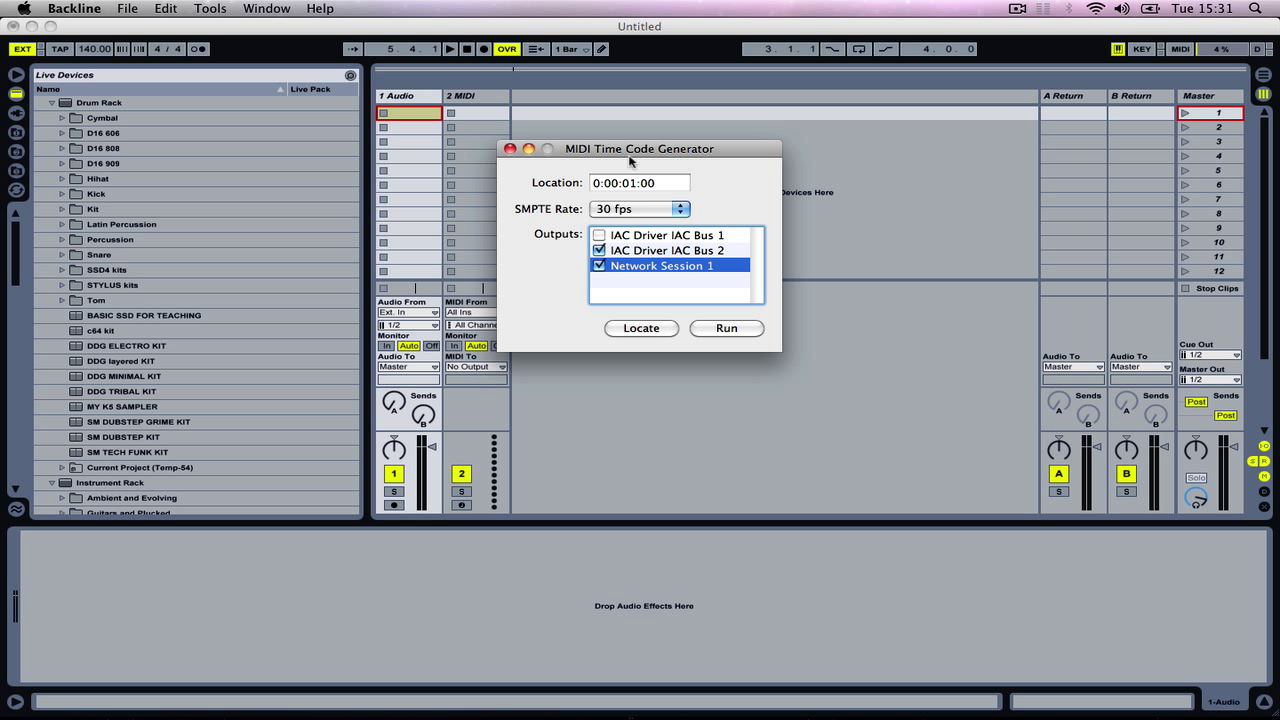